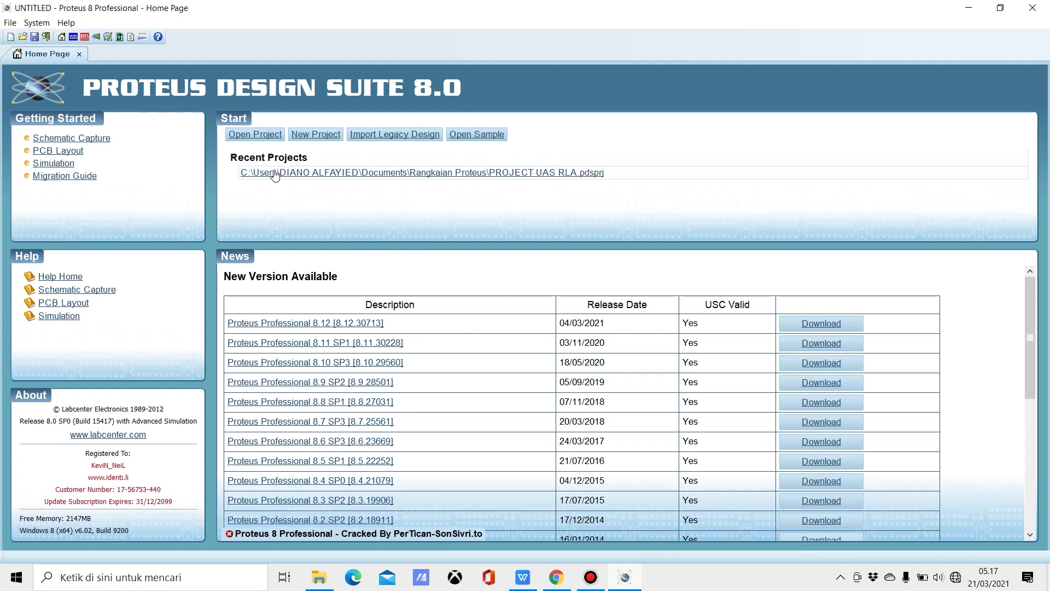
Step: Open the schematic editor, pick the ATMEGA16 from the device library and place it in the upper middle of the sheet
click(73, 37)
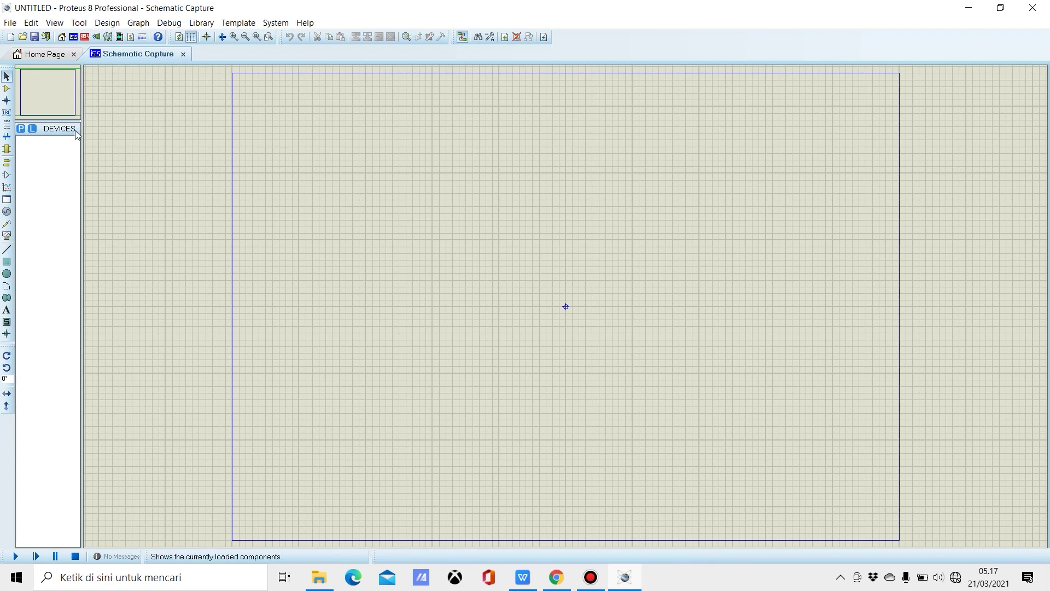
click(21, 130)
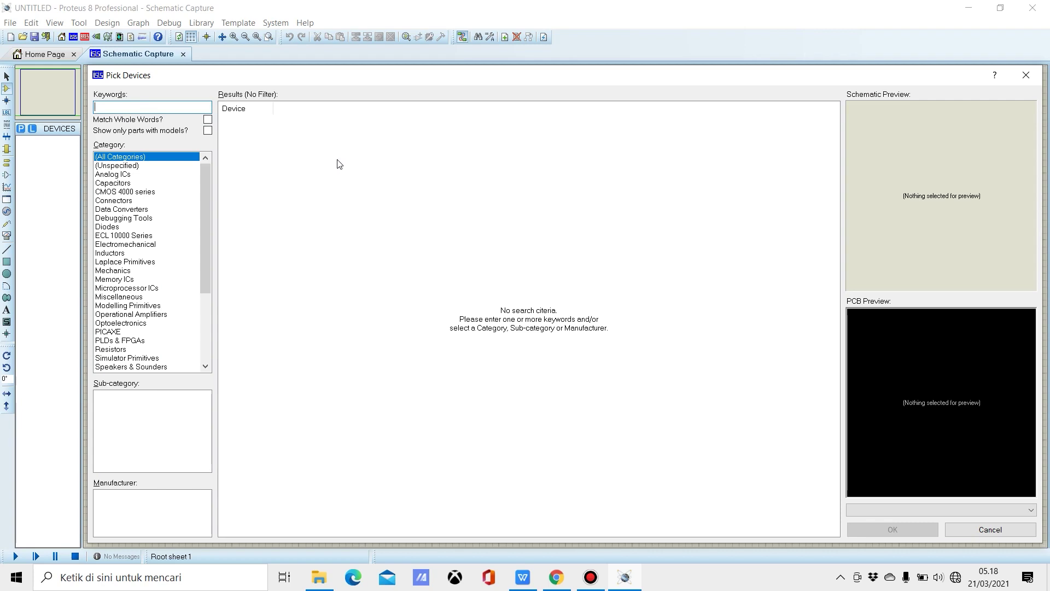
text(atmega16)
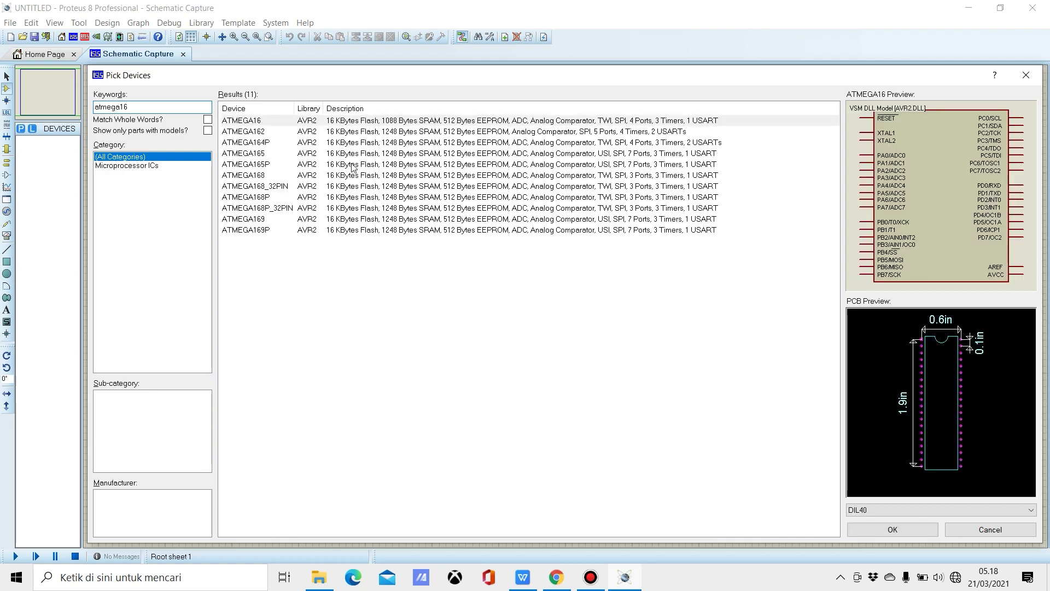
click(378, 122)
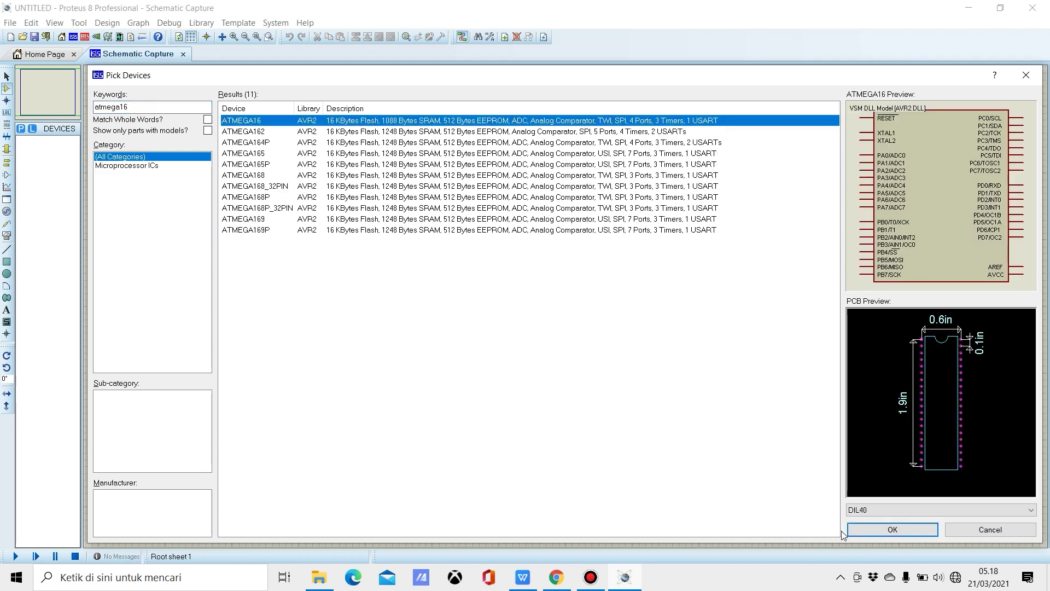
click(859, 530)
click(597, 201)
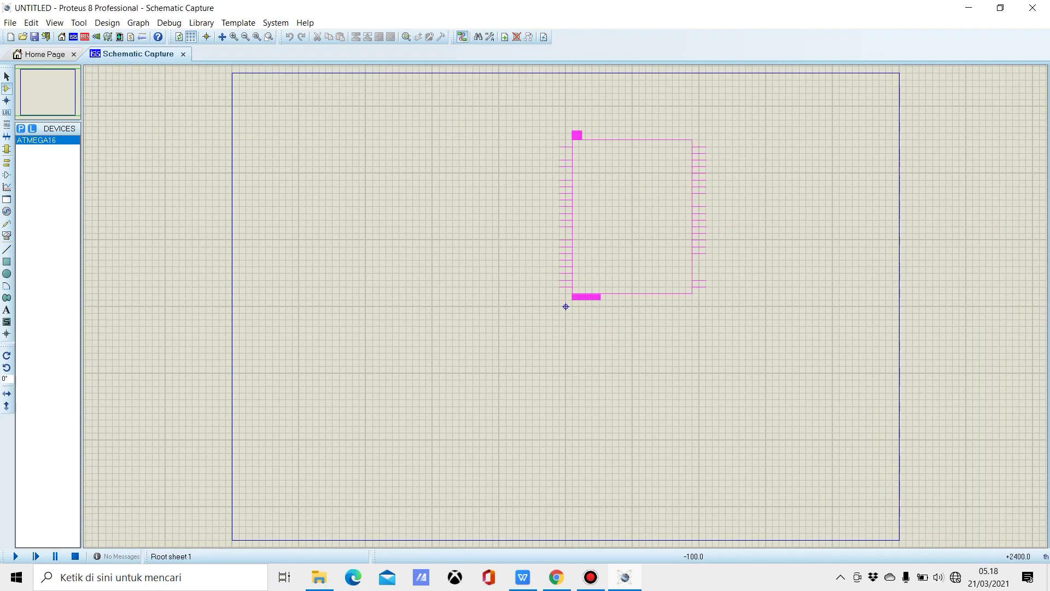
click(565, 306)
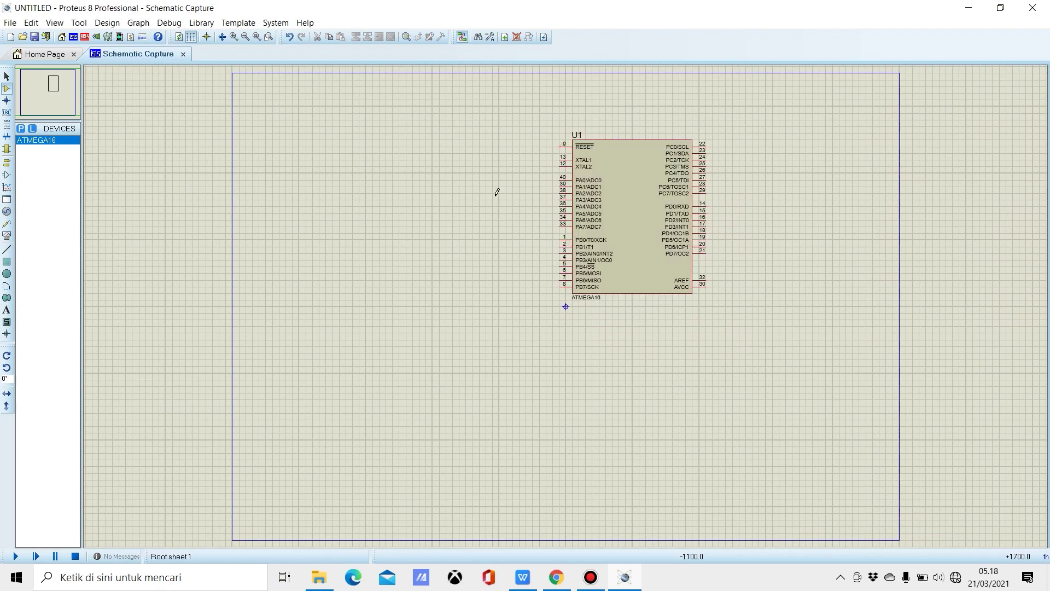
Step: Pick the generic resistor RES from the device library and place it to the left of the ATMEGA16, level with its RESET pin
key(F6)
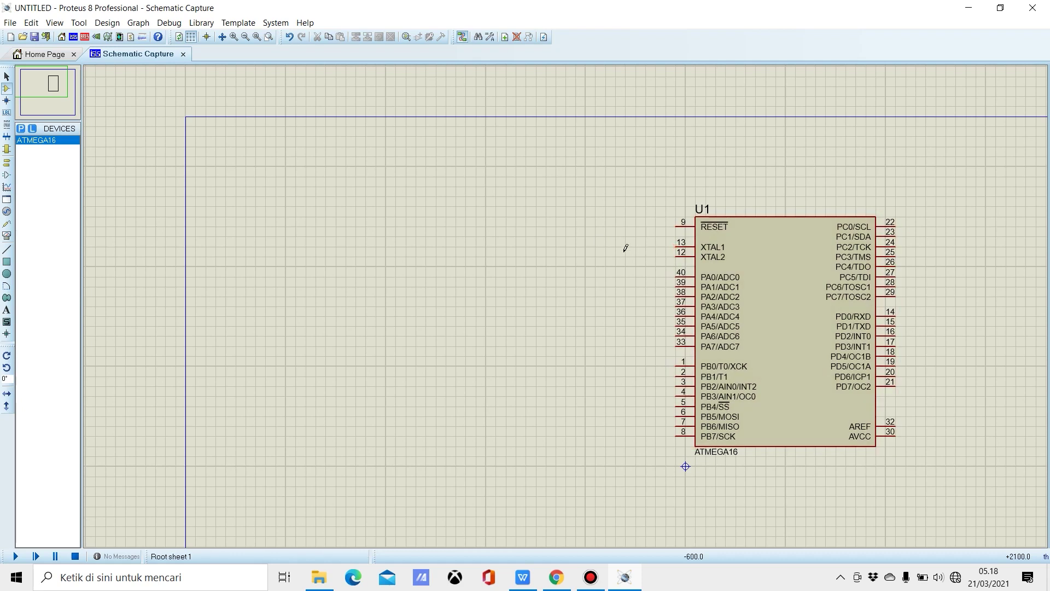
click(732, 268)
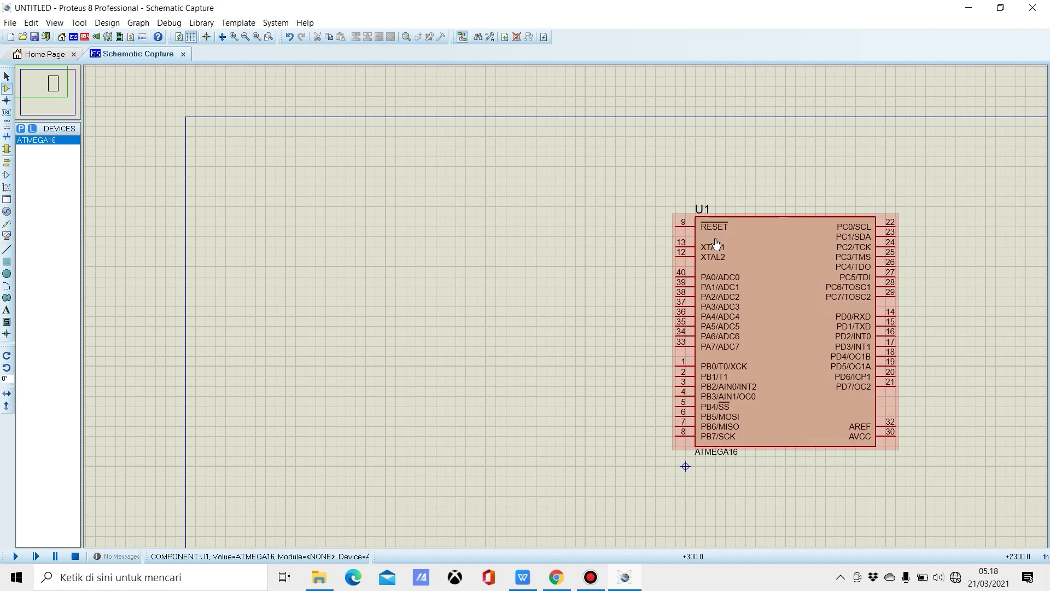
click(482, 246)
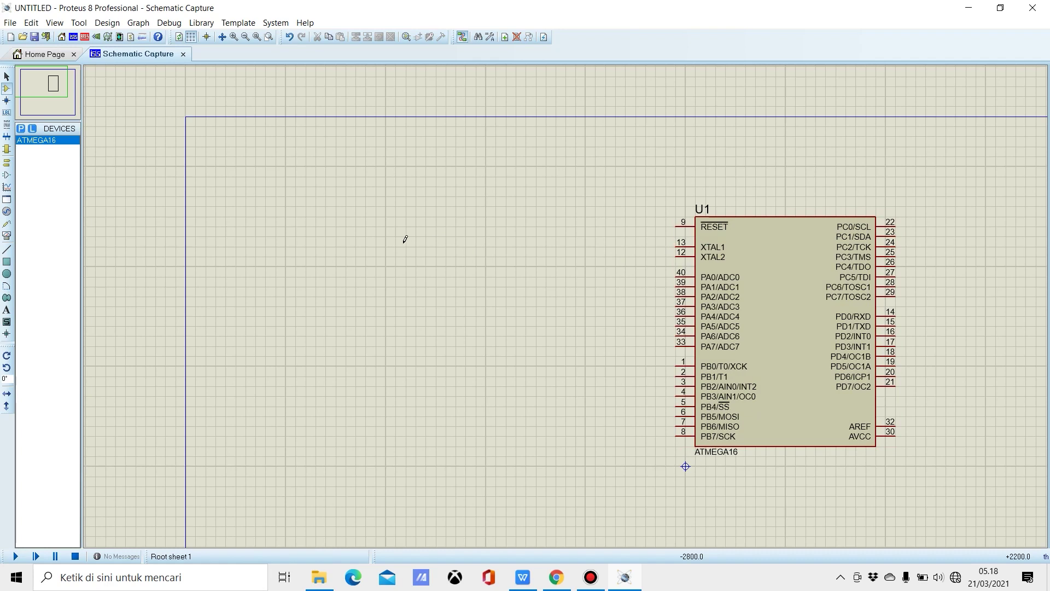
click(21, 129)
text(res)
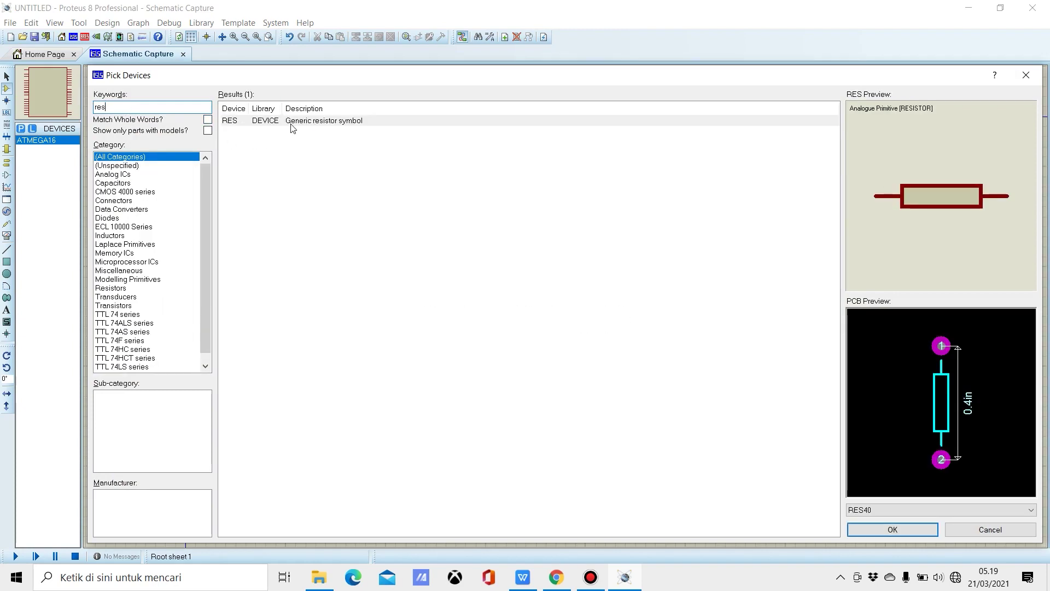
click(291, 123)
click(892, 529)
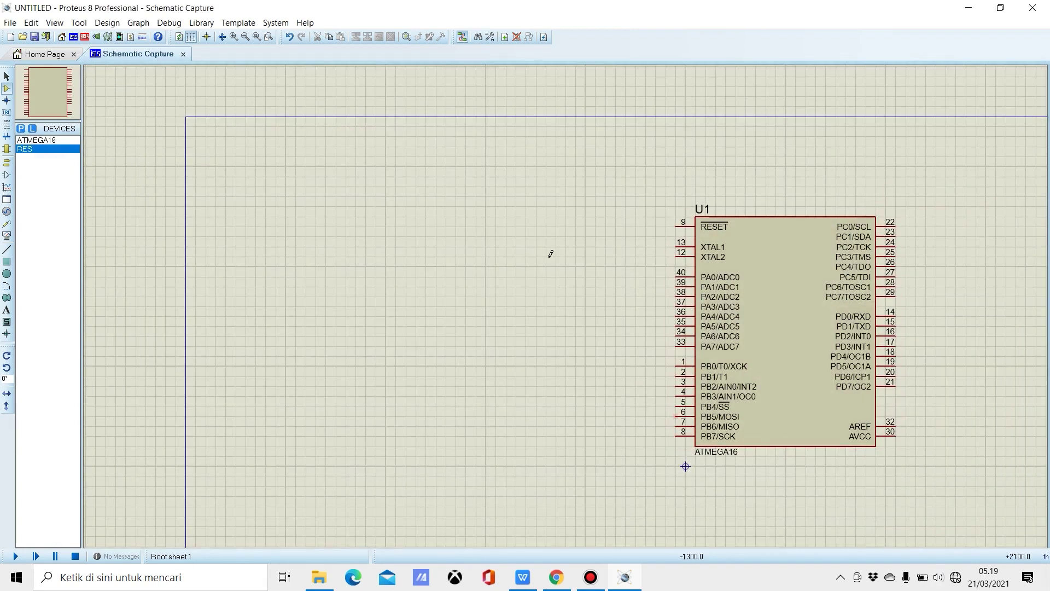
click(510, 216)
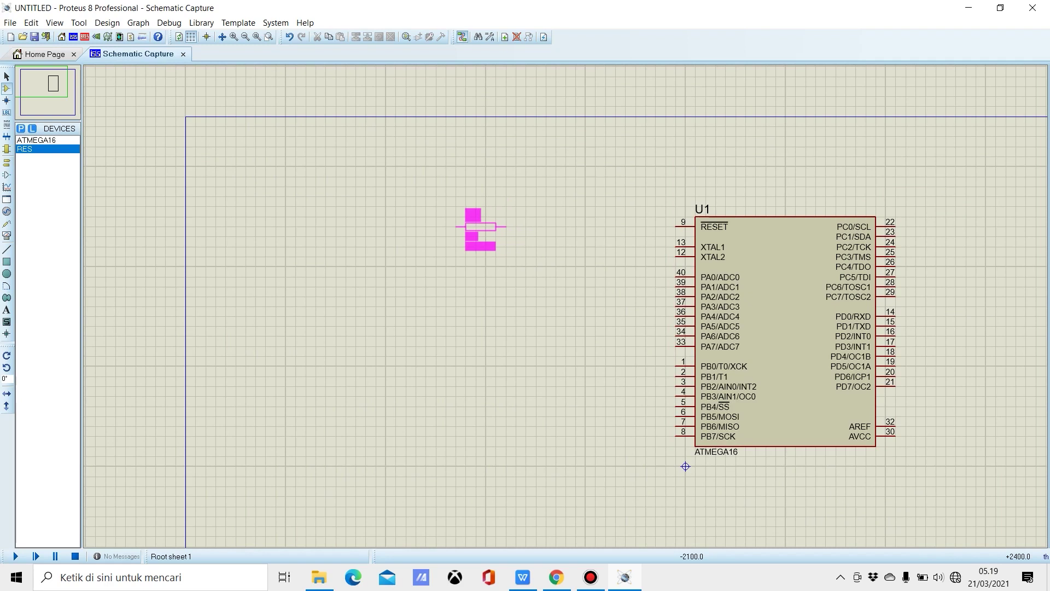
click(480, 227)
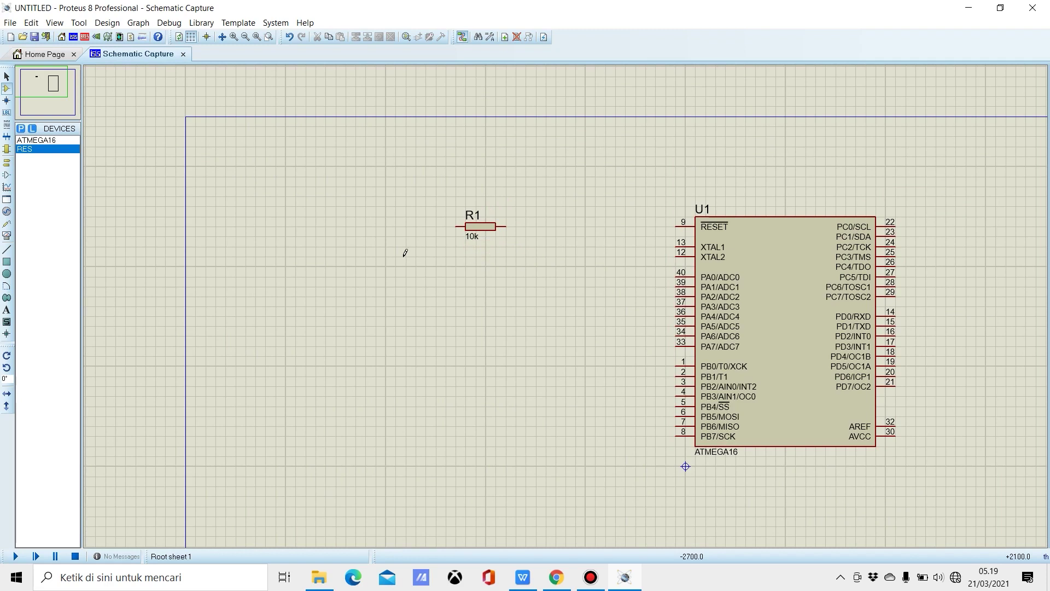
Step: Find the electrolytic aluminum capacitor A700D107M006ATE018 among the capacitors matching "cap" and place it just below and left of R1
click(21, 129)
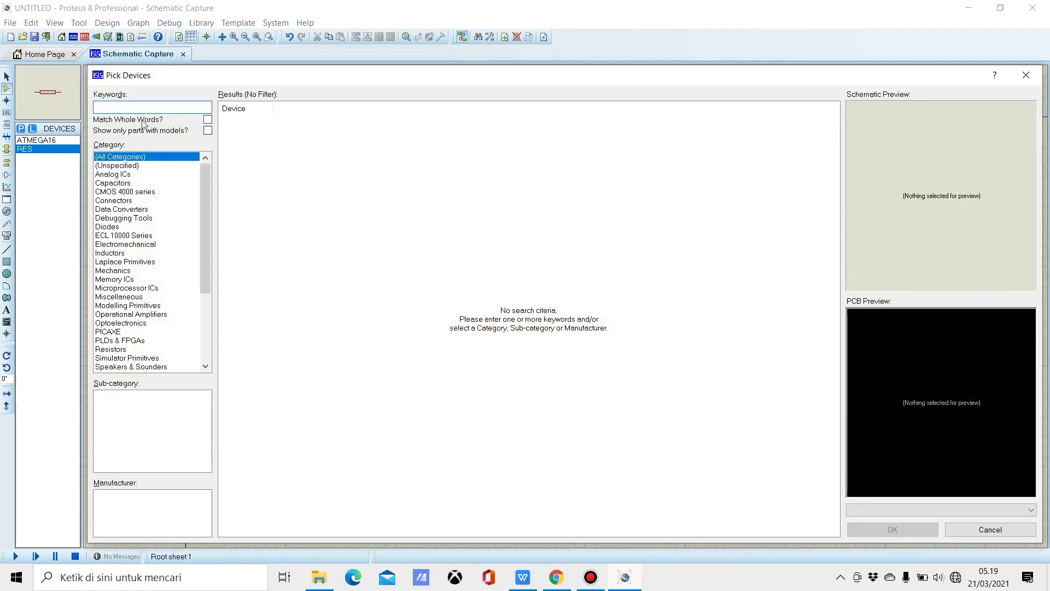
text(cap)
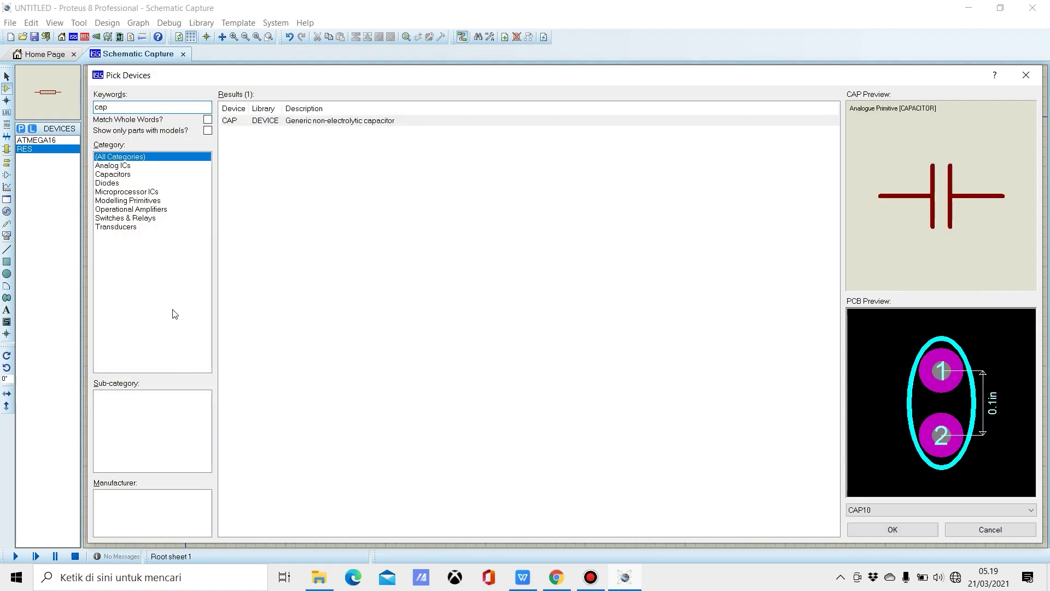
click(119, 175)
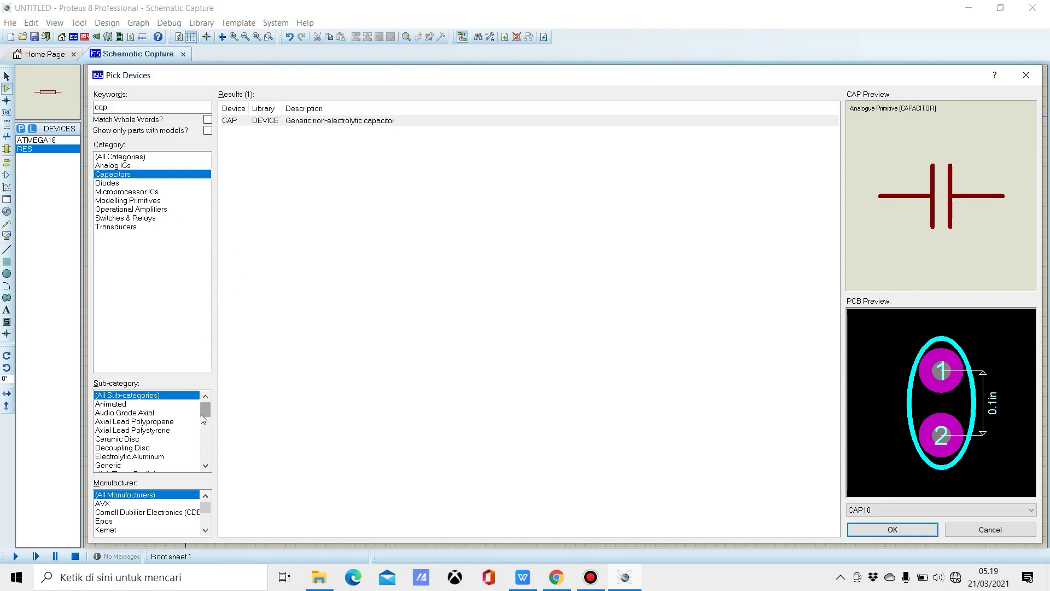
click(165, 457)
click(367, 121)
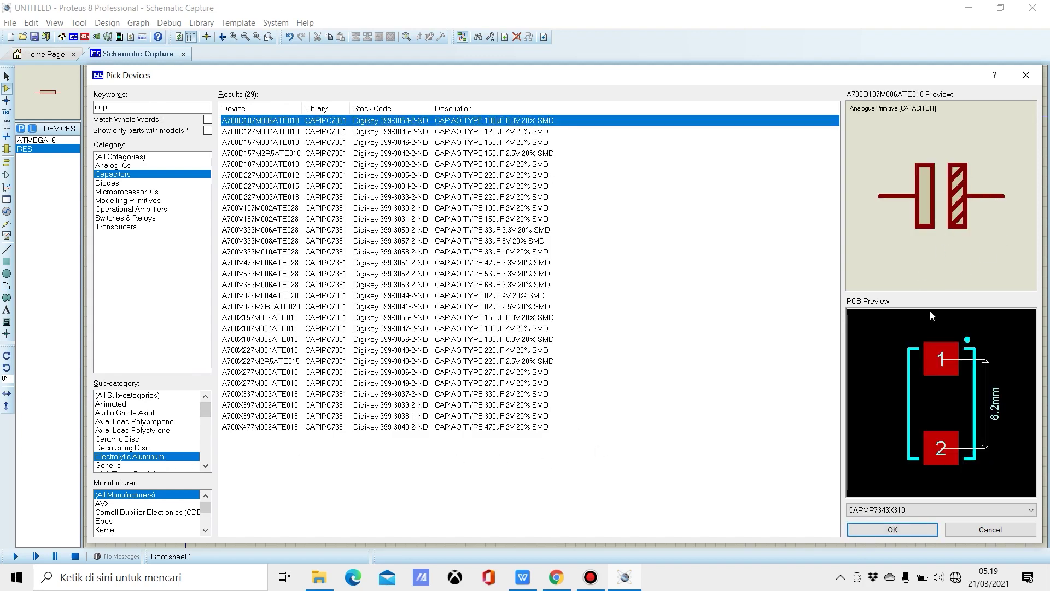
click(892, 529)
click(447, 284)
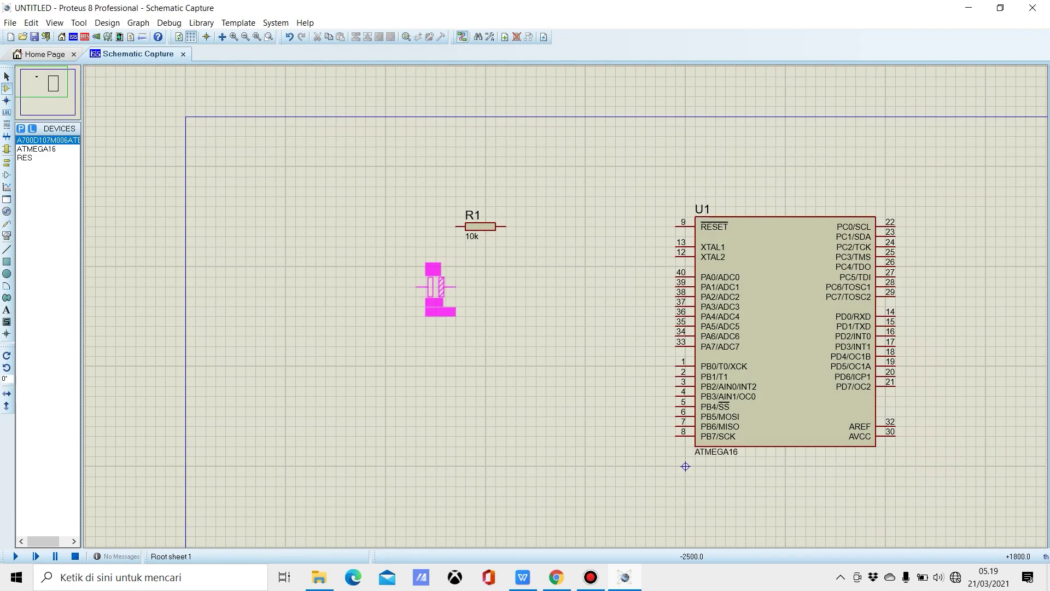
click(436, 286)
Step: Rotate resistor R1 clockwise to stand vertically and rotate capacitor C1 by 180 degrees
right_click(490, 223)
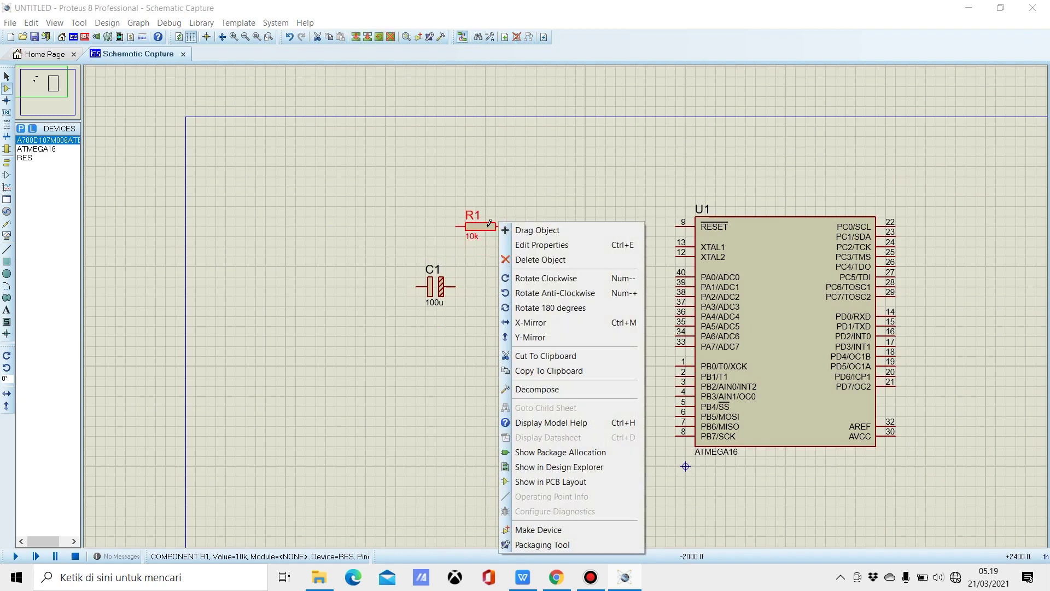
click(525, 279)
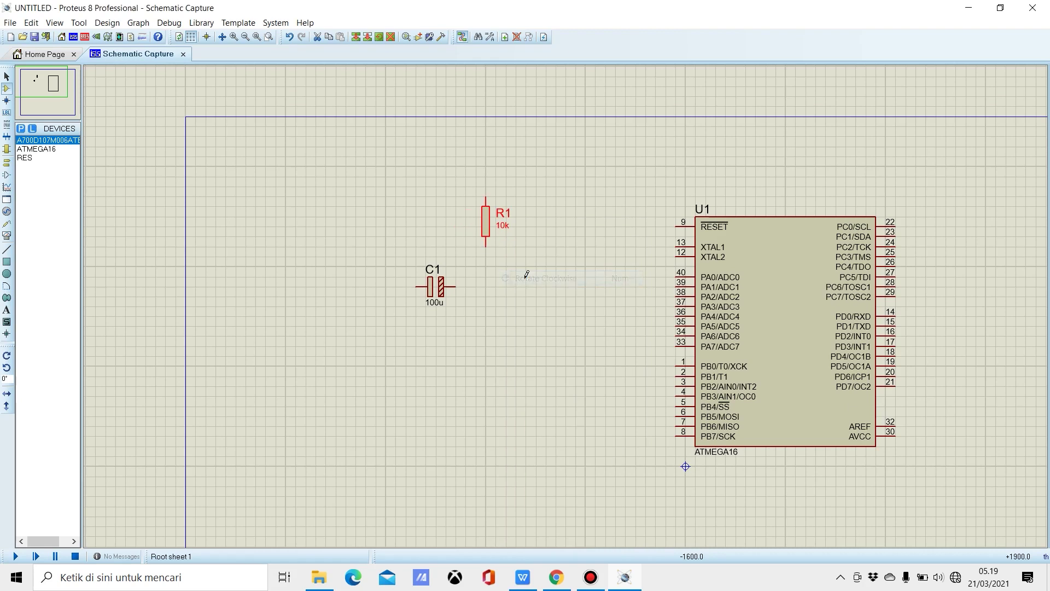
right_click(437, 286)
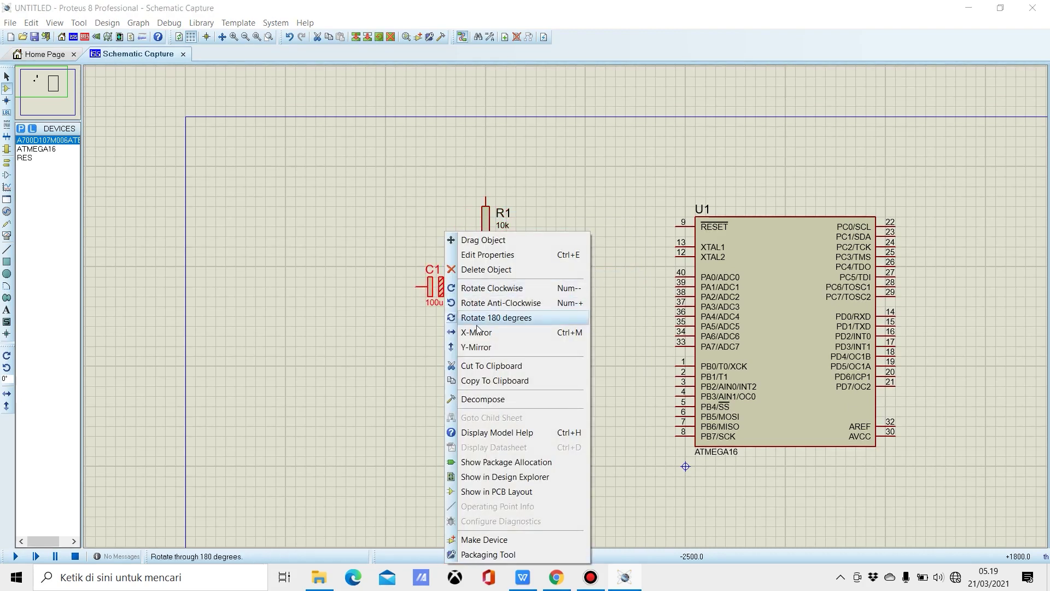
click(495, 317)
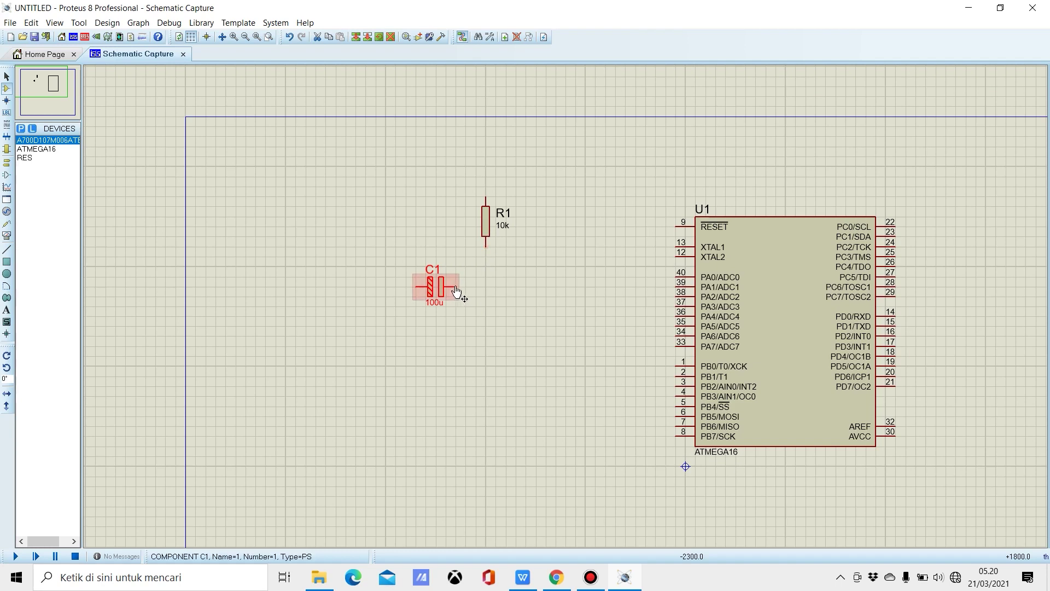
Step: Wire R1's lower pin to C1's right pin and place a power terminal directly above R1
click(491, 246)
click(459, 285)
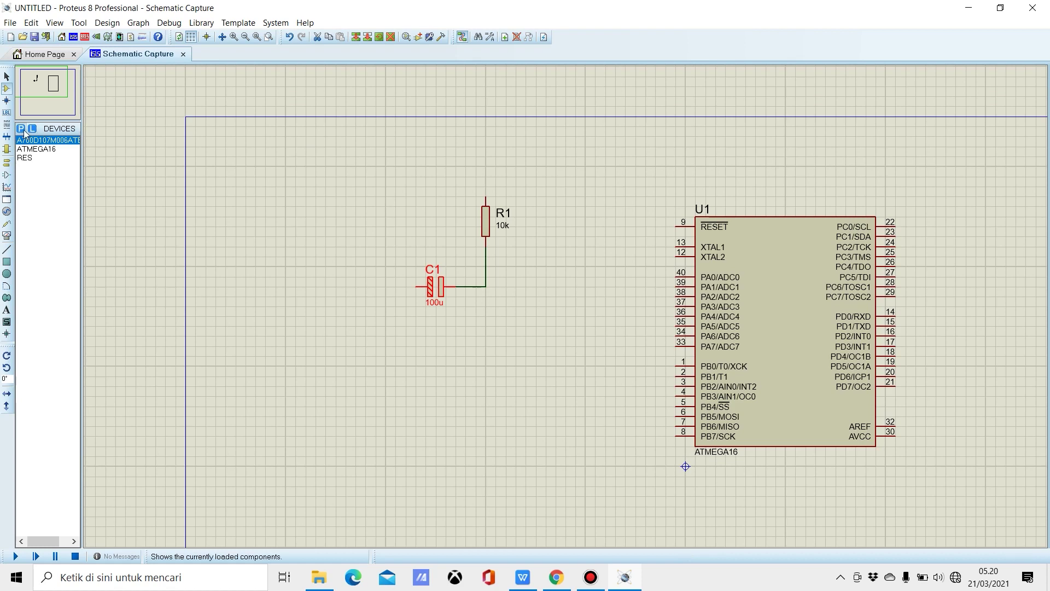
click(8, 164)
click(31, 175)
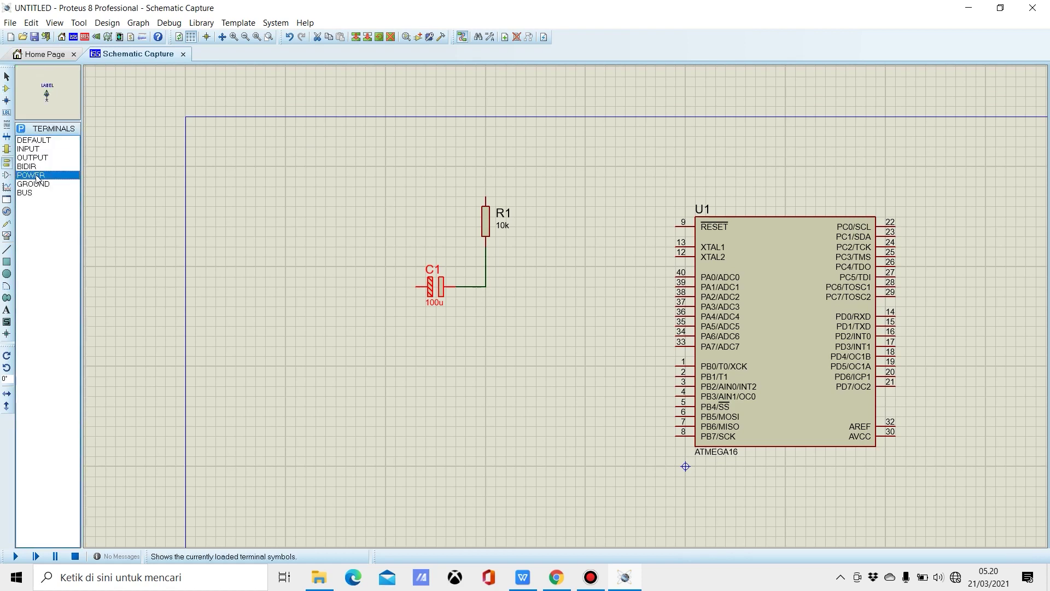
click(489, 160)
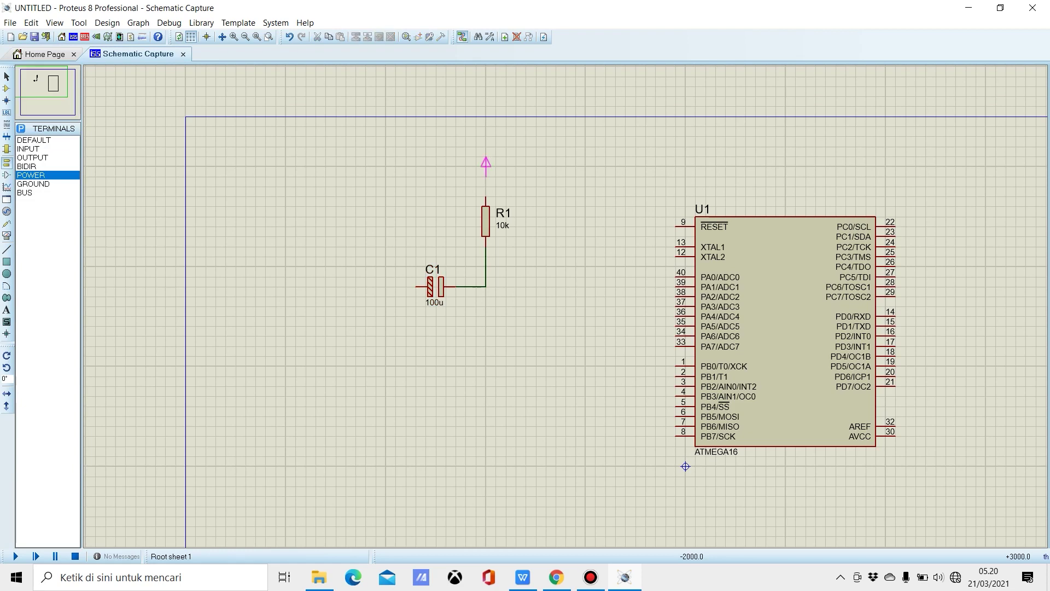
click(486, 159)
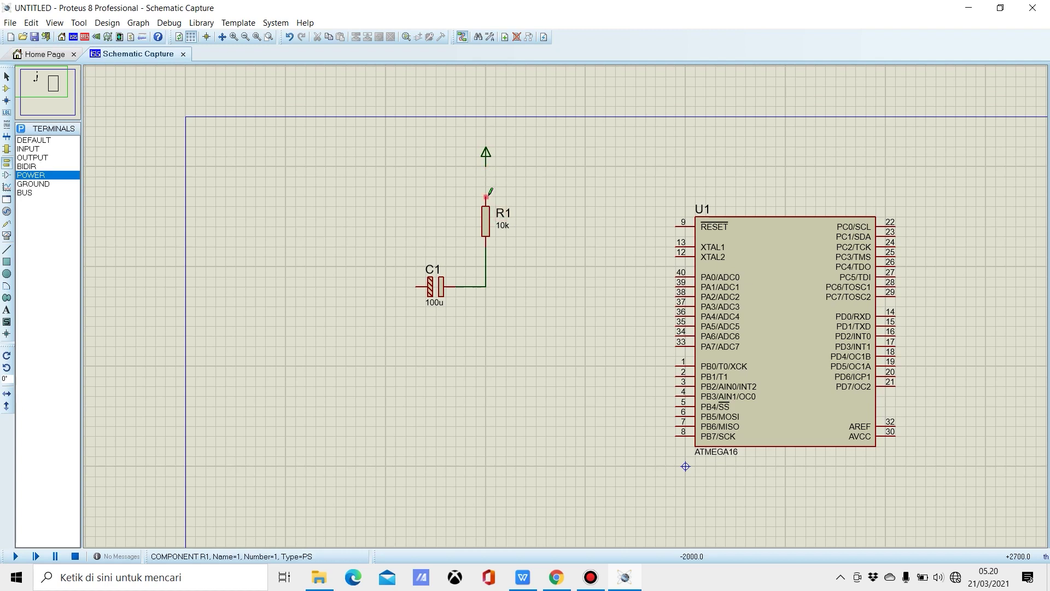
click(487, 196)
click(485, 164)
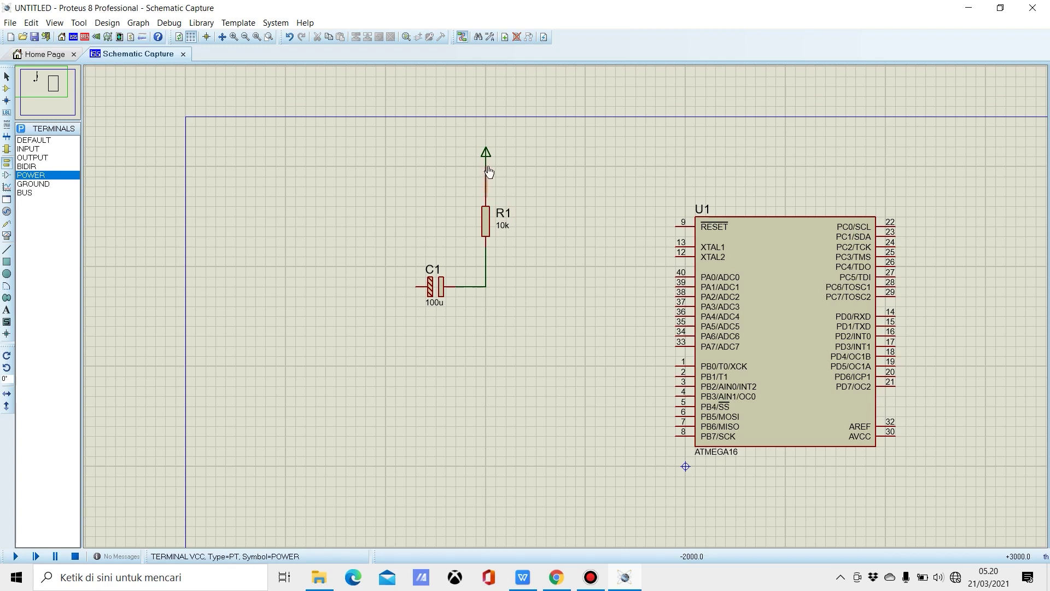
click(485, 177)
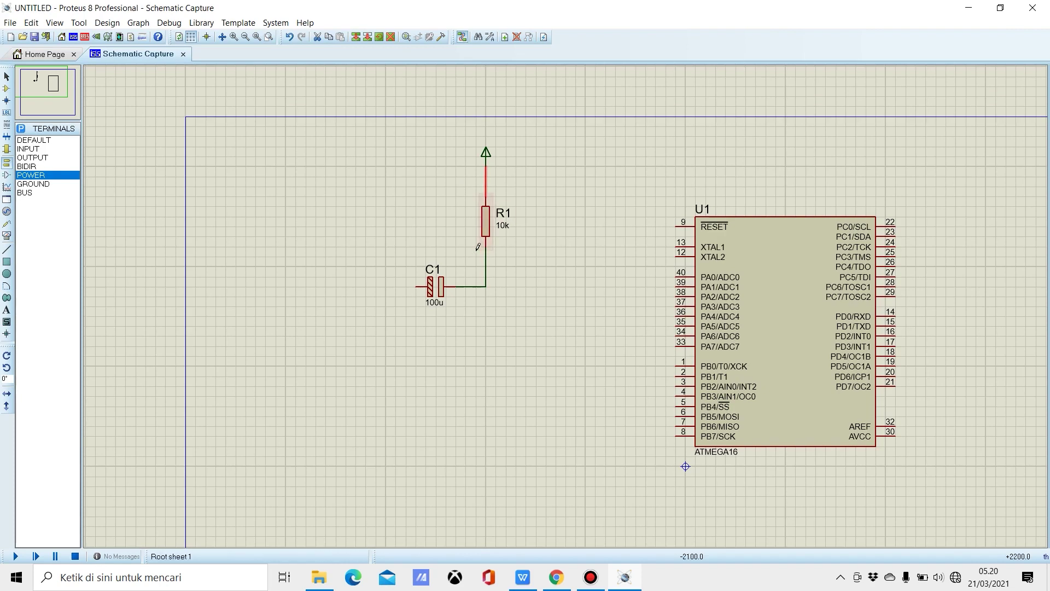
right_click(485, 185)
click(528, 216)
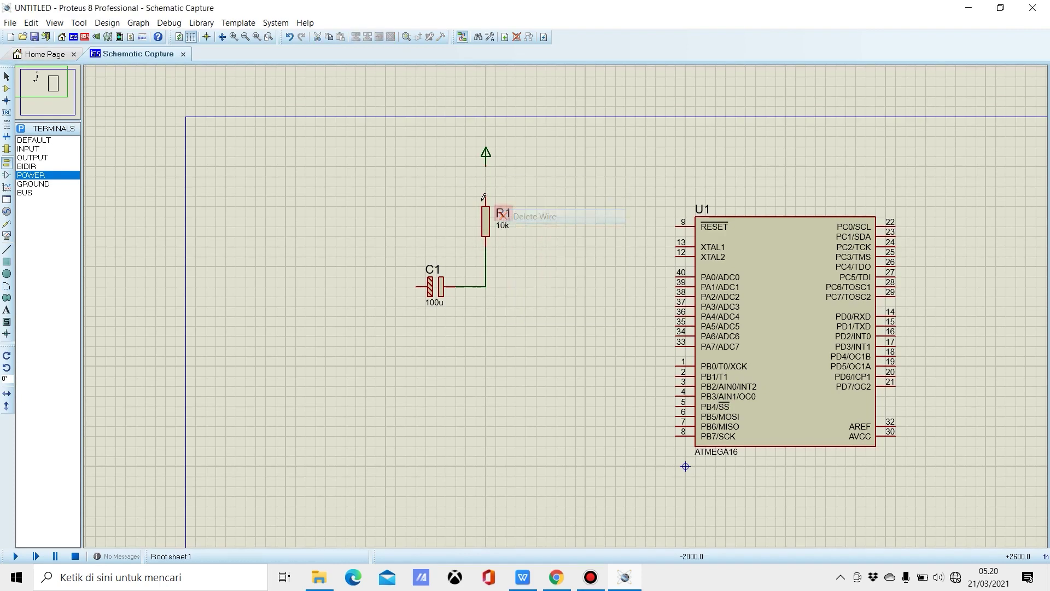
Step: Wire R1's upper pin to the power terminal above it
click(486, 191)
click(485, 163)
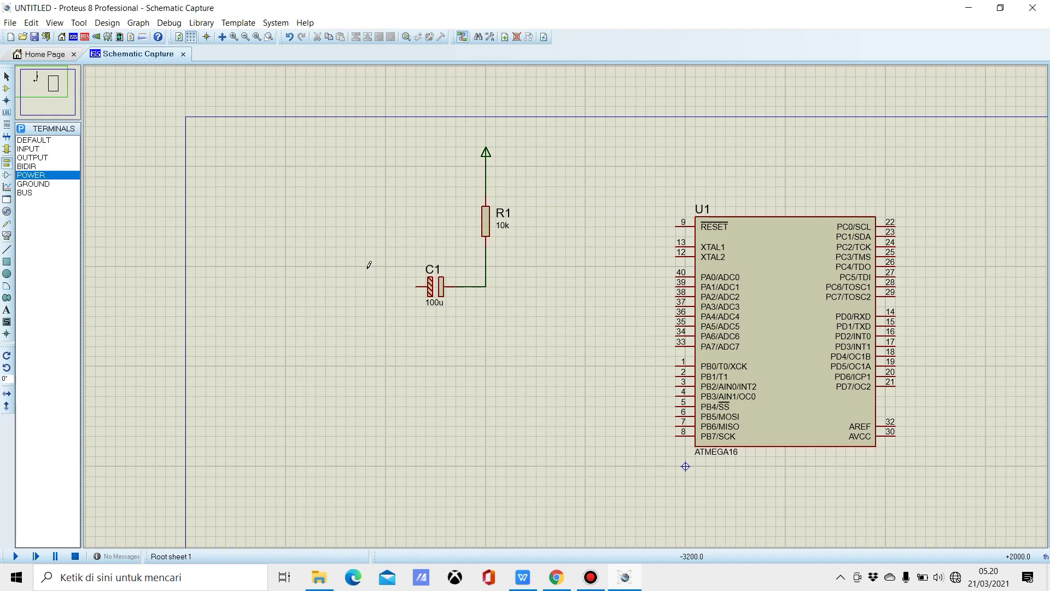
Step: Place a ground terminal below and left of C1 and wire C1's left pin to it
click(43, 185)
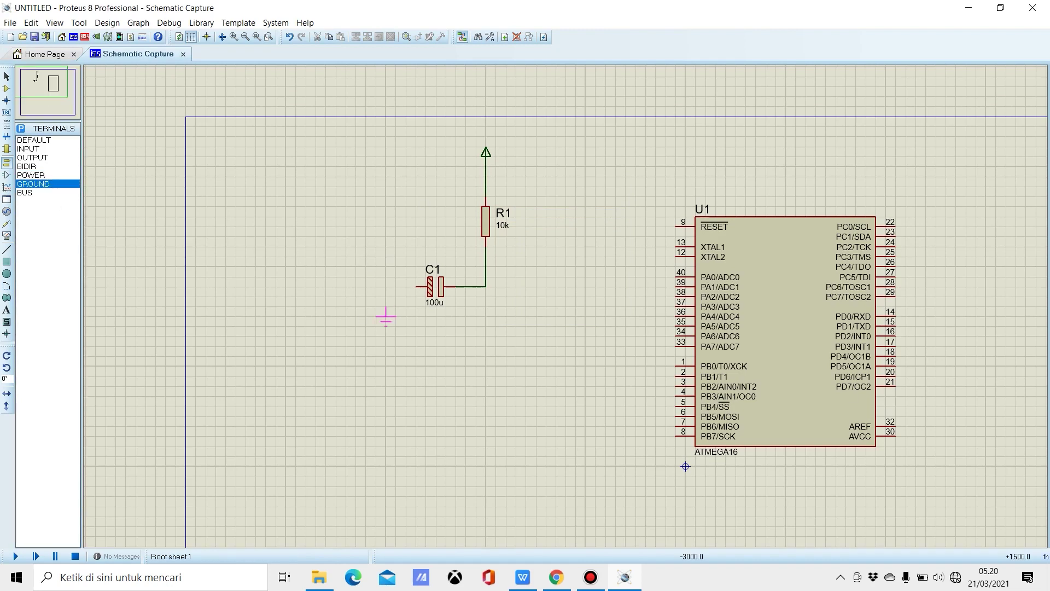
click(385, 316)
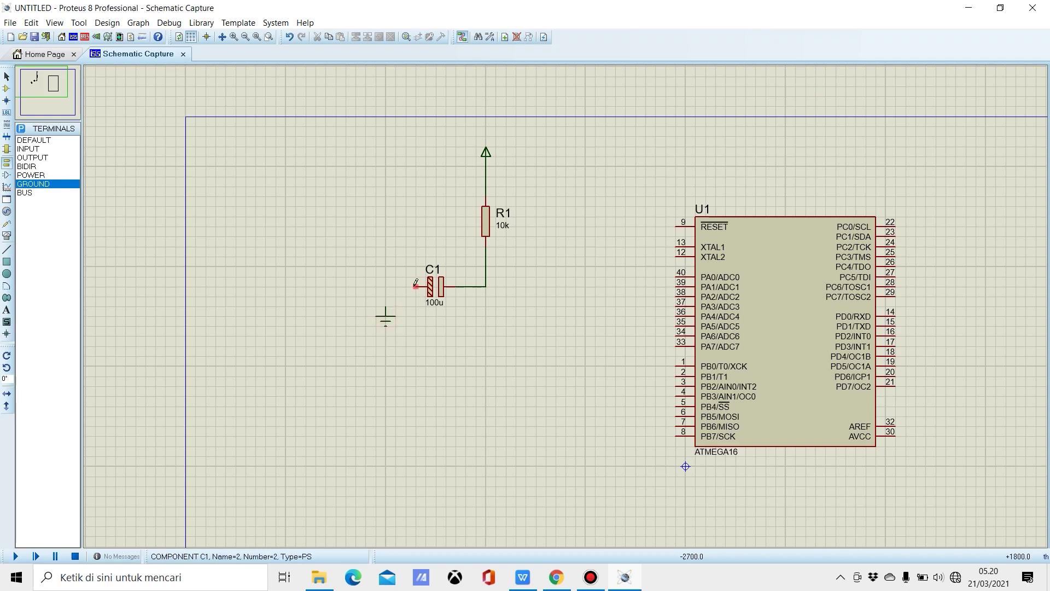
click(415, 285)
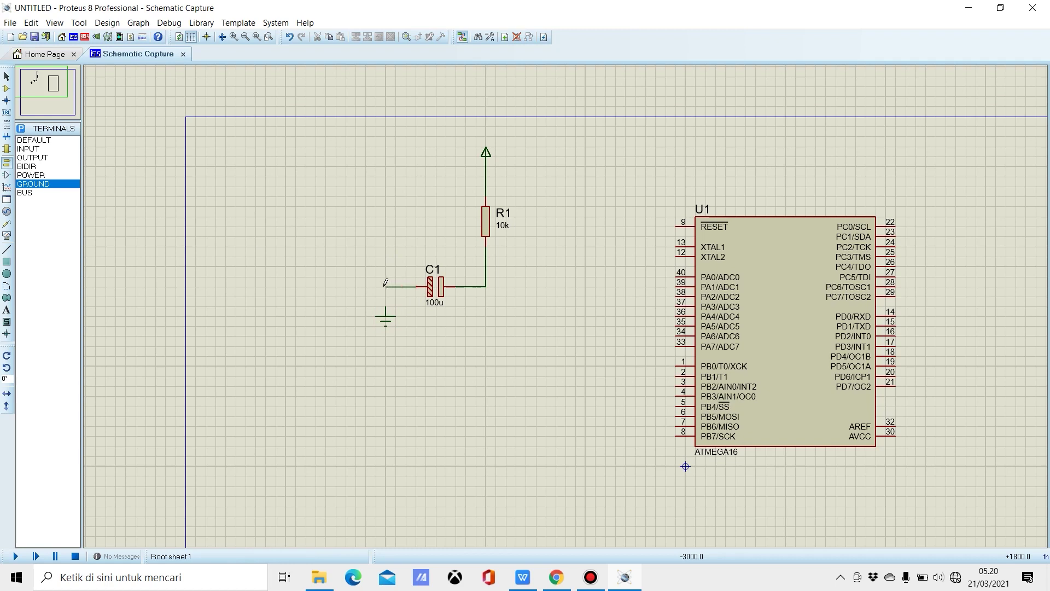
click(385, 312)
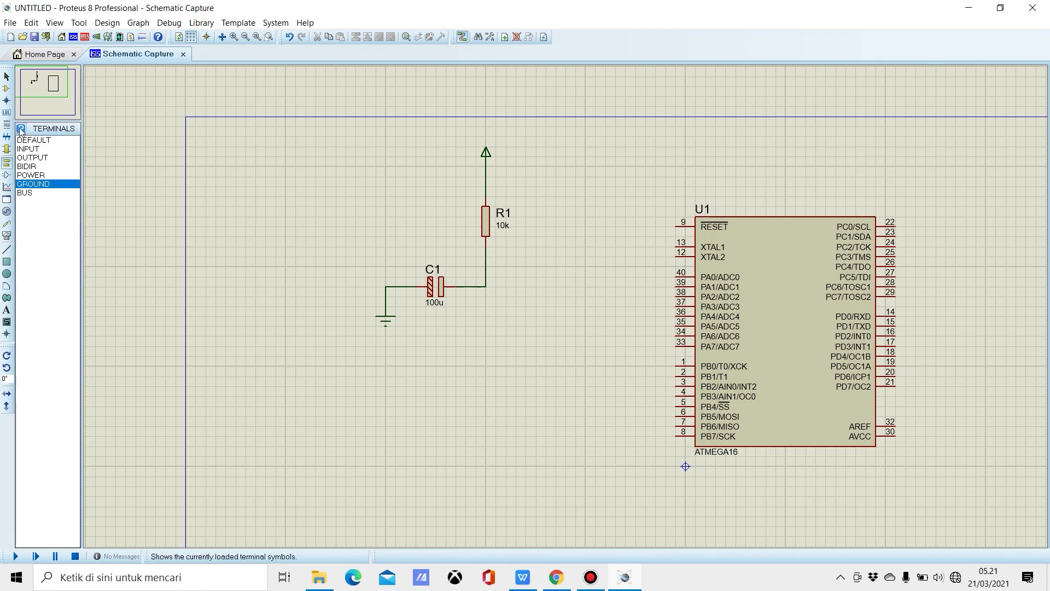
Step: Pick the SWITCH device from the library and place it between R1 and the area above C1's left side
click(5, 90)
click(20, 128)
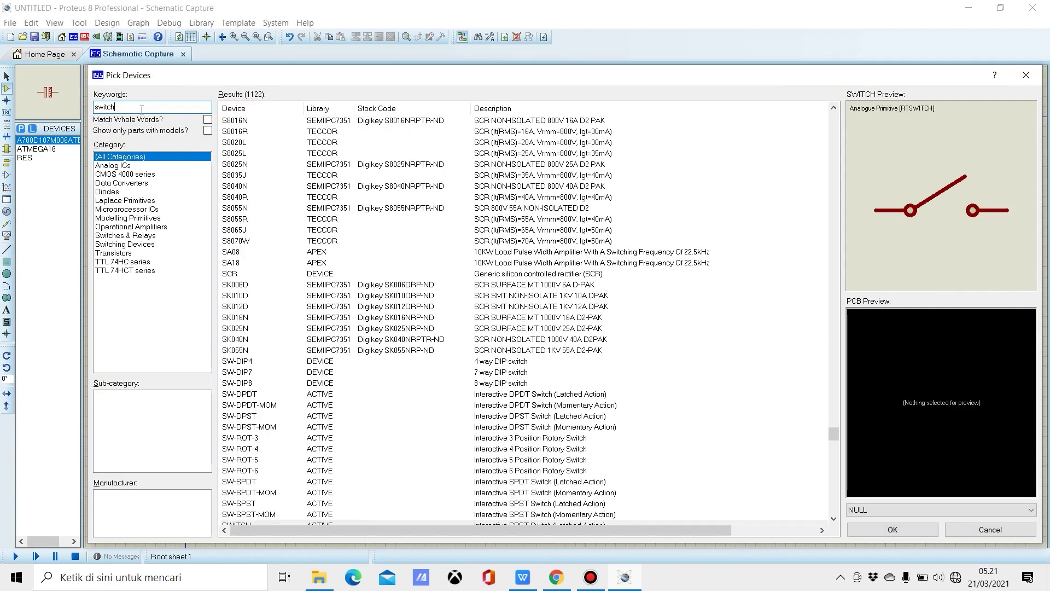
scroll(617, 387, down, 3)
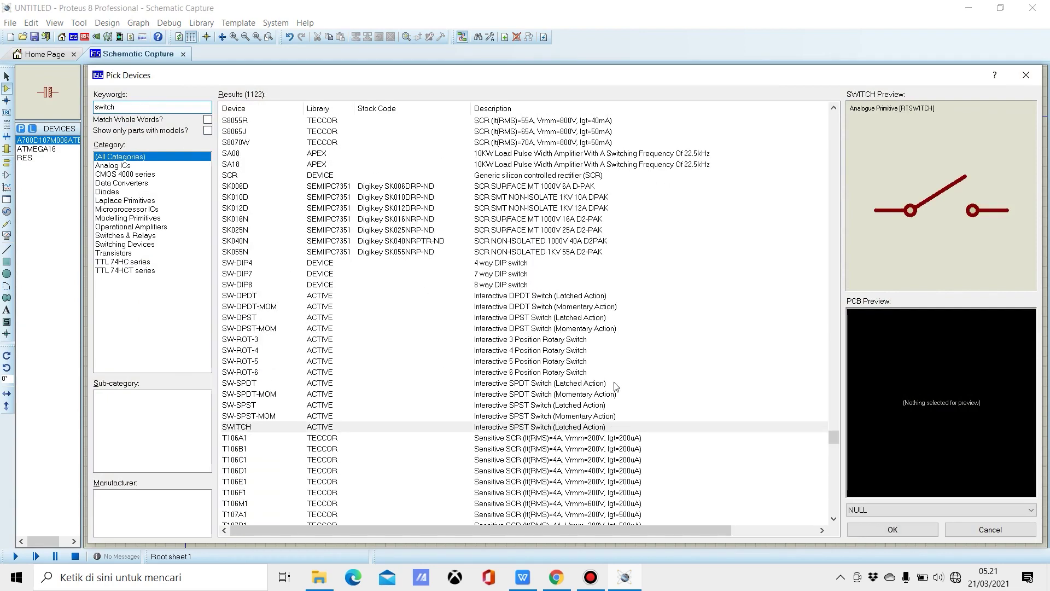
click(892, 529)
click(407, 219)
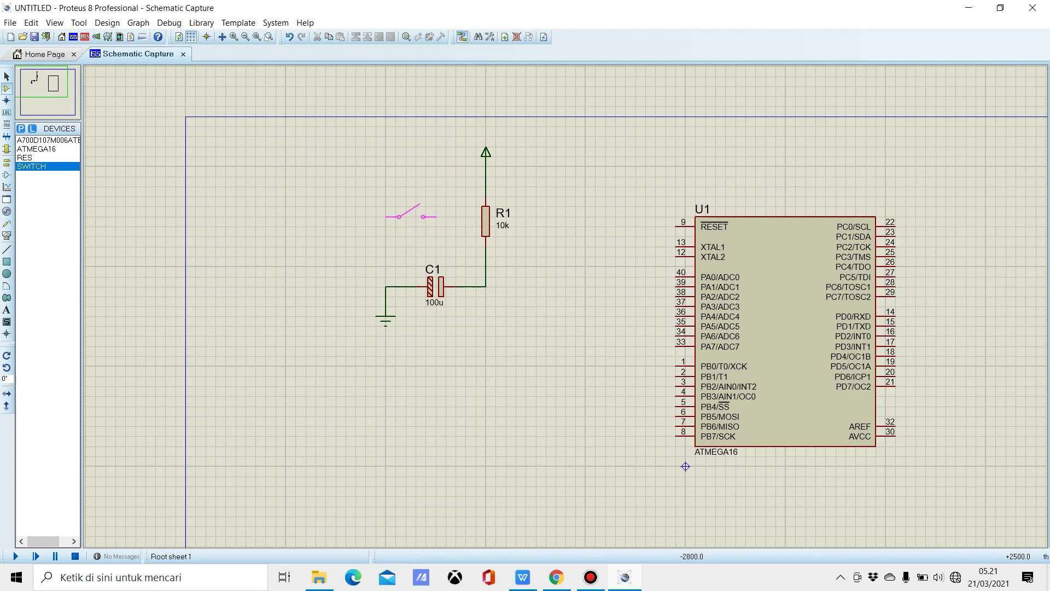
click(400, 216)
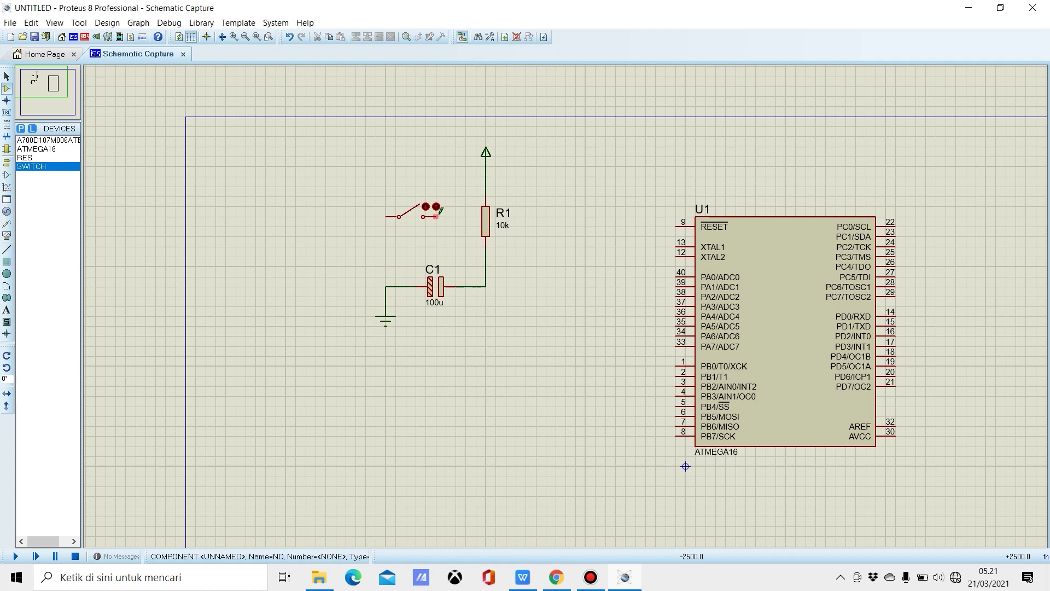
Step: Wire the switch's right pin to the R1–C1 wire and its left pin to the wire between C1 and ground
click(437, 217)
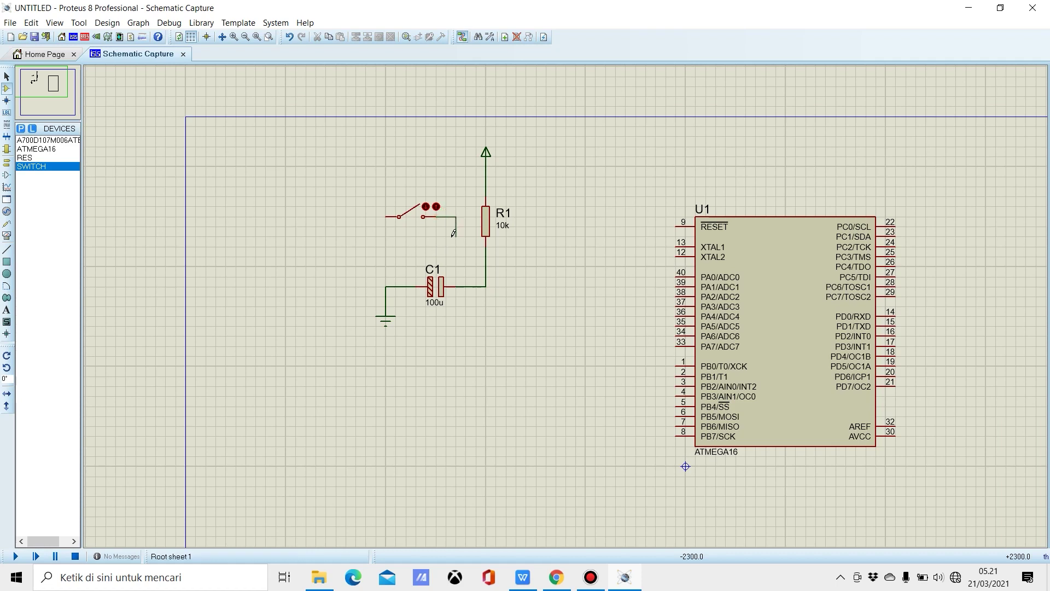
click(486, 256)
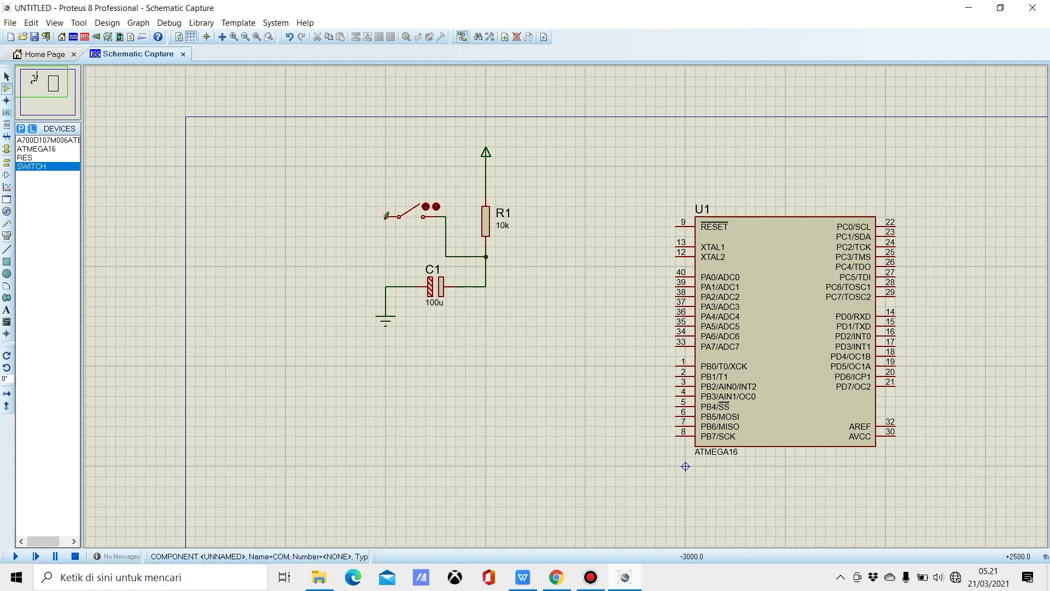
click(386, 216)
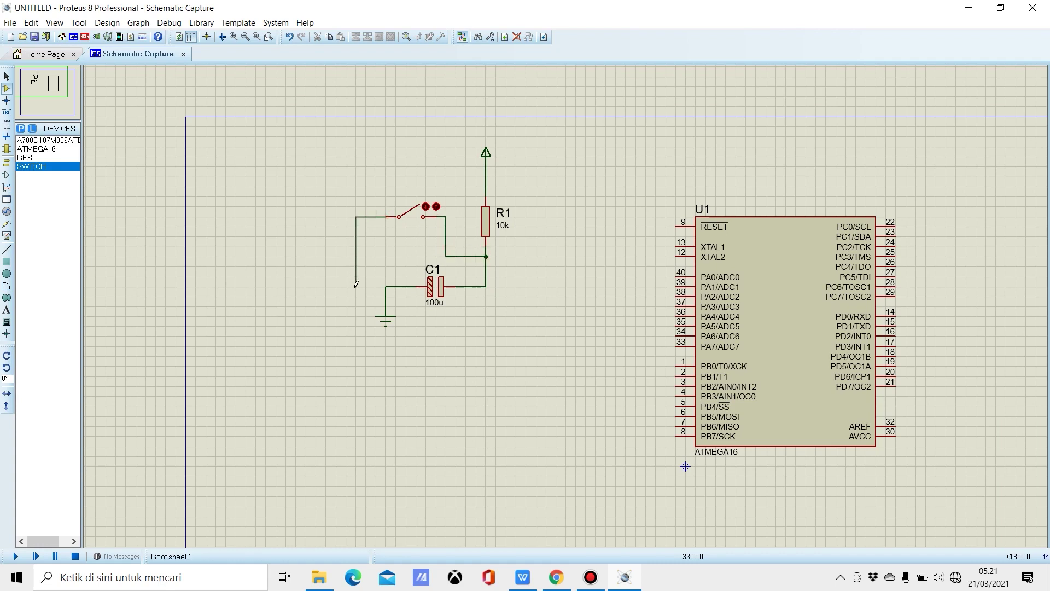
click(385, 286)
Step: Place an output terminal labelled "reset" to the right of the R1–C1 junction and wire it to that junction
click(7, 186)
click(7, 162)
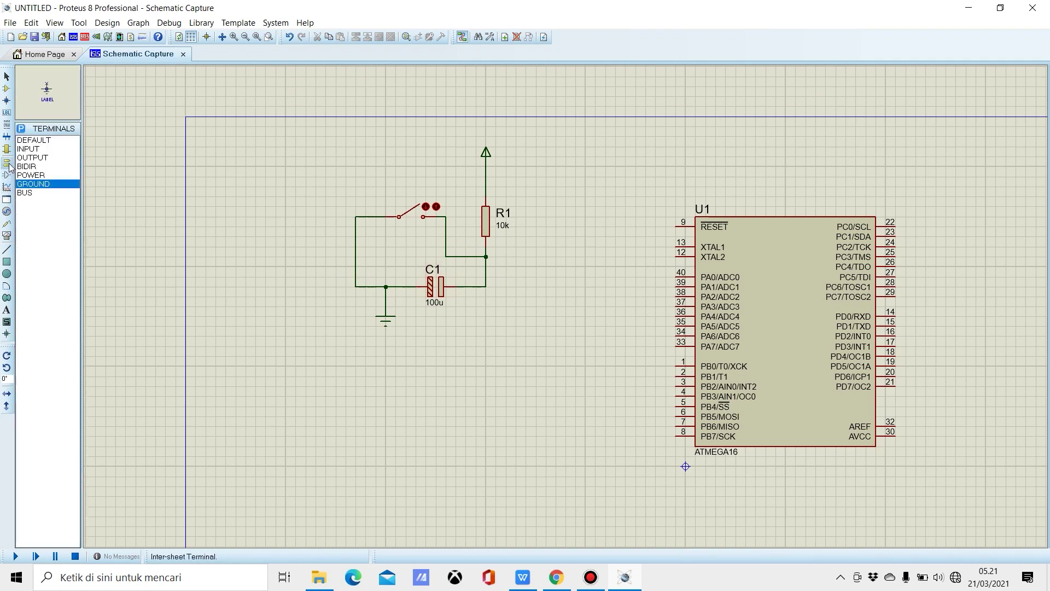
click(44, 158)
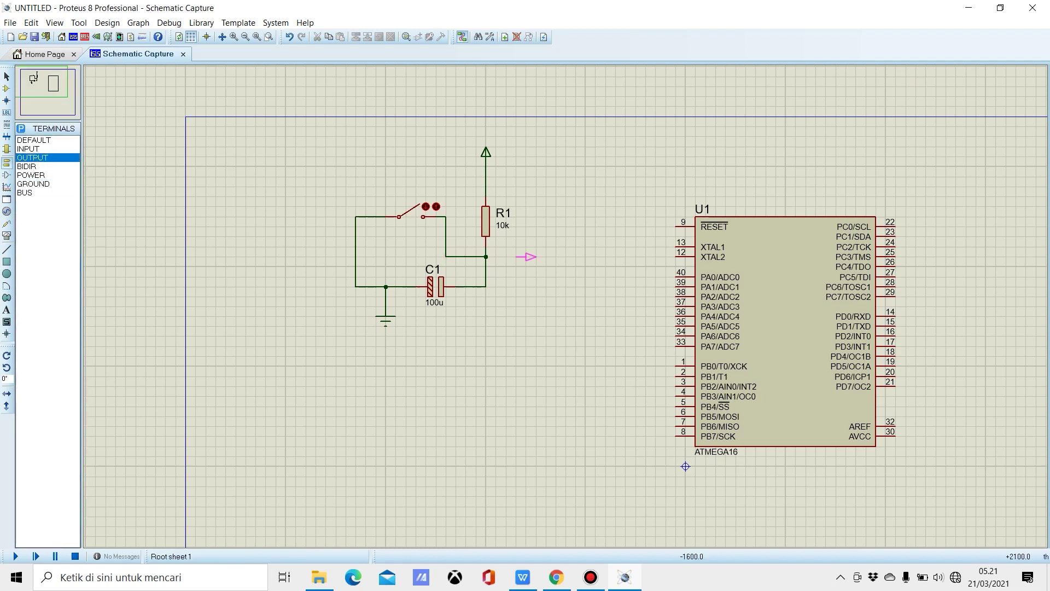
click(526, 256)
click(516, 256)
click(485, 257)
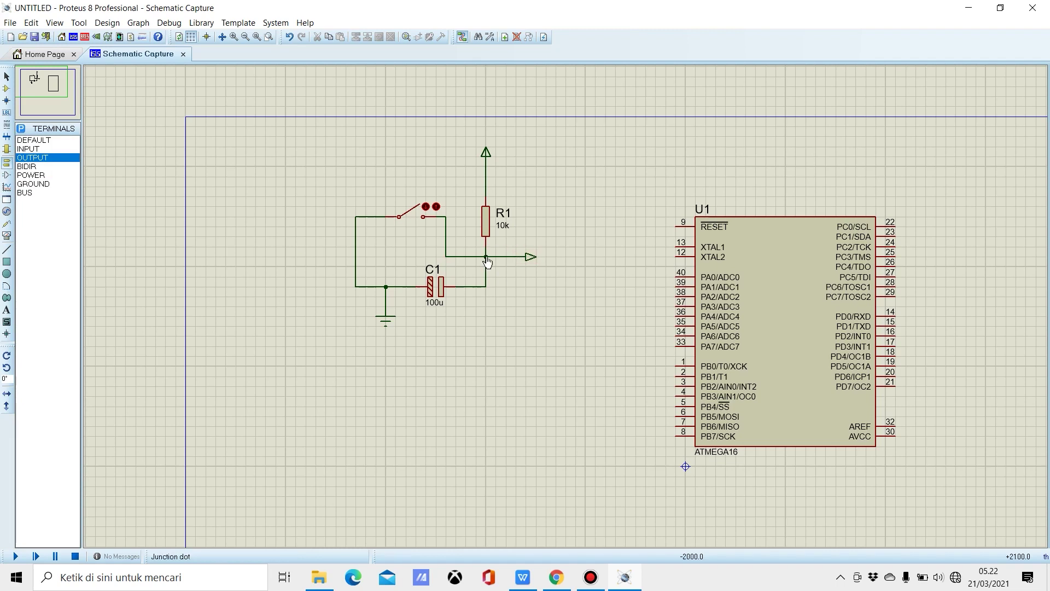
double_click(530, 260)
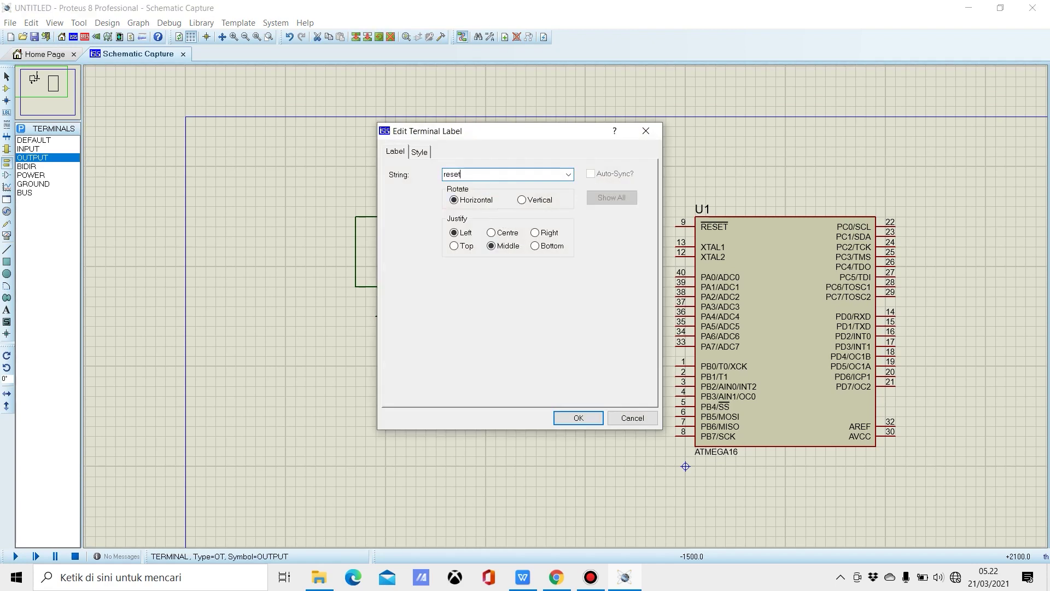
key(Return)
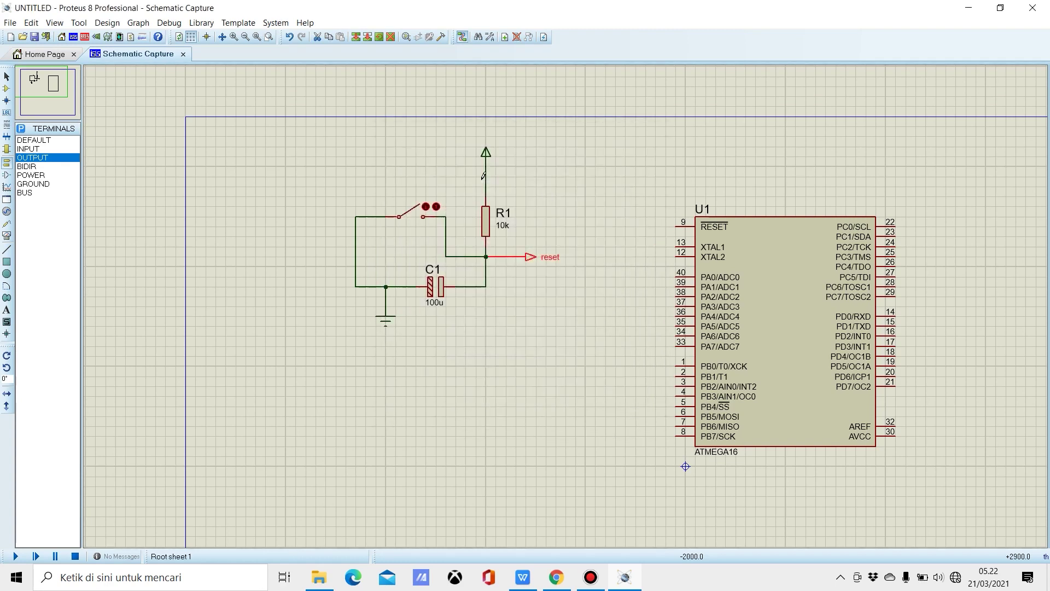
Step: Delete the wire between the R1–C1 junction and the reset output terminal and redraw it
right_click(523, 256)
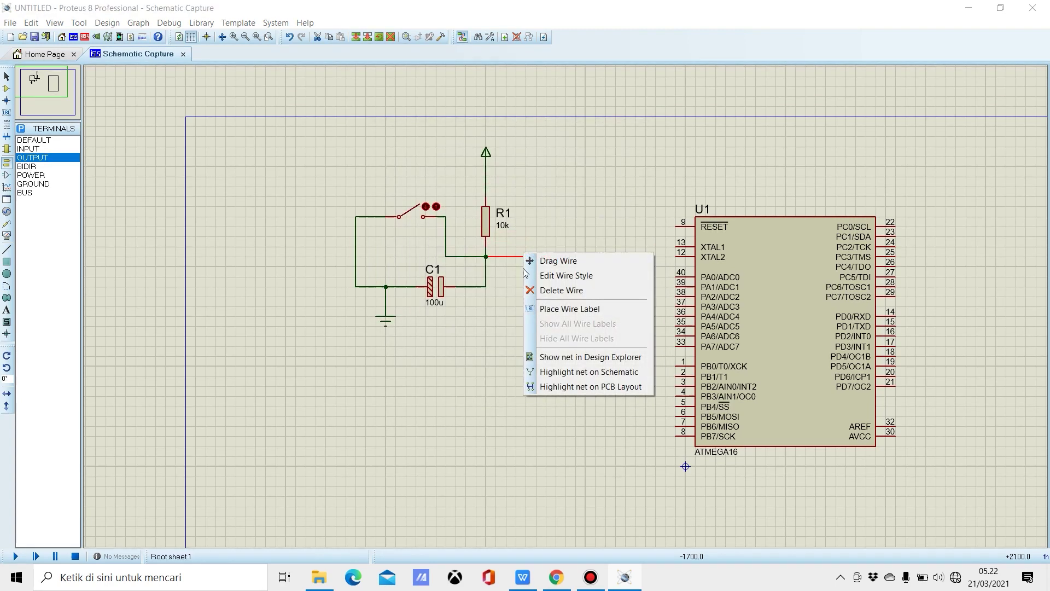
click(543, 293)
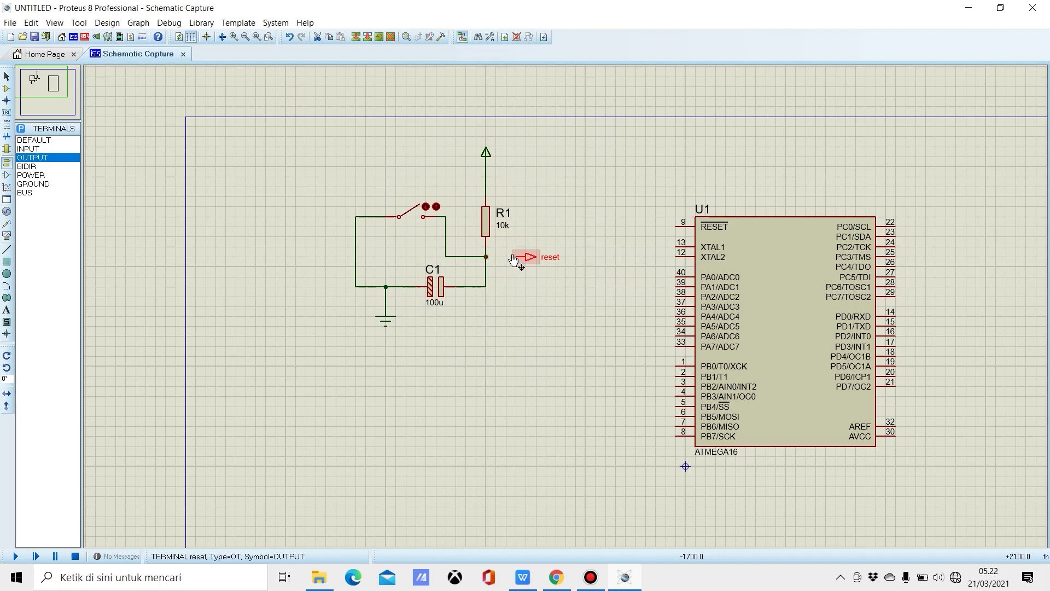
click(486, 256)
click(516, 256)
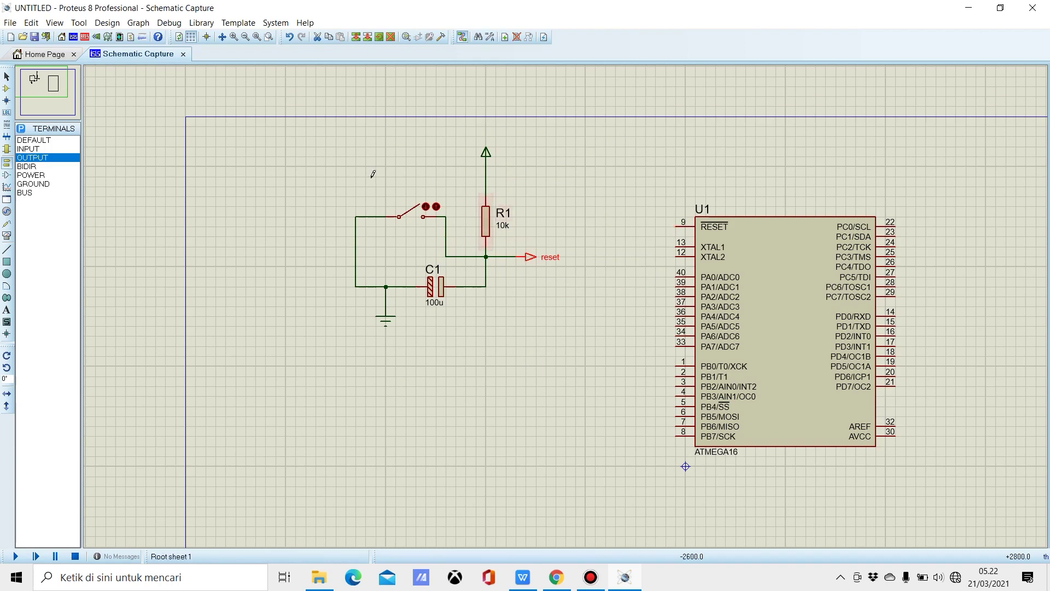
Step: Place an input terminal labelled "reset" to the left of U1 and wire it to the RESET pin 9
click(37, 150)
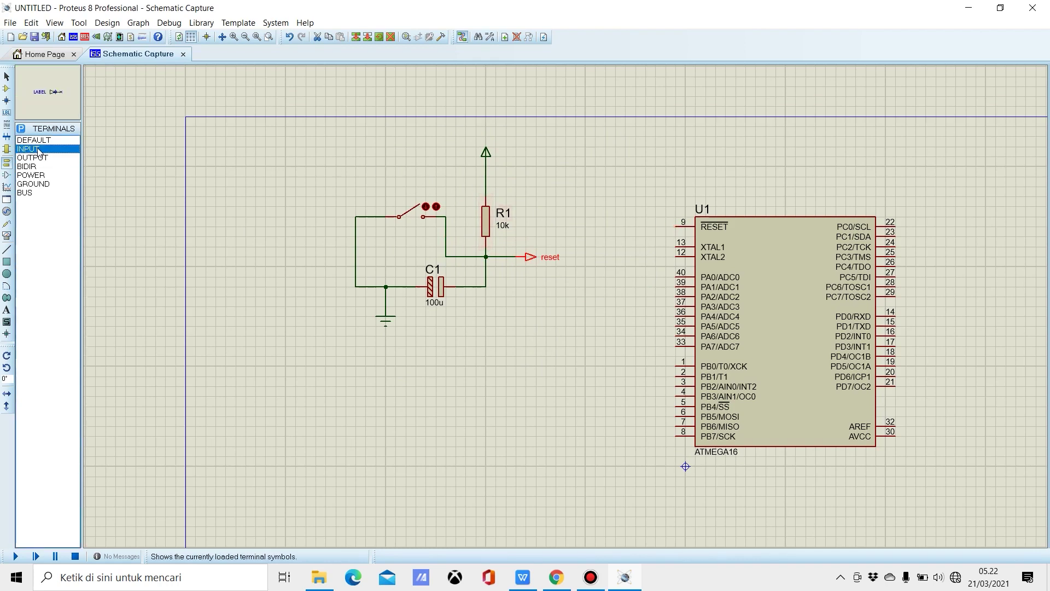
click(635, 224)
click(637, 222)
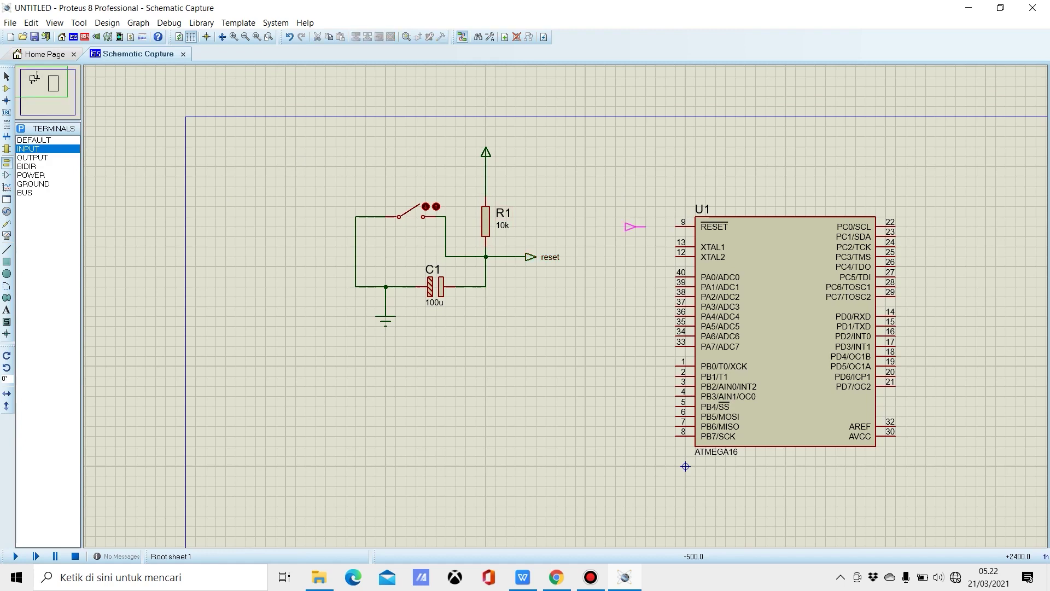
click(635, 226)
click(646, 227)
click(676, 227)
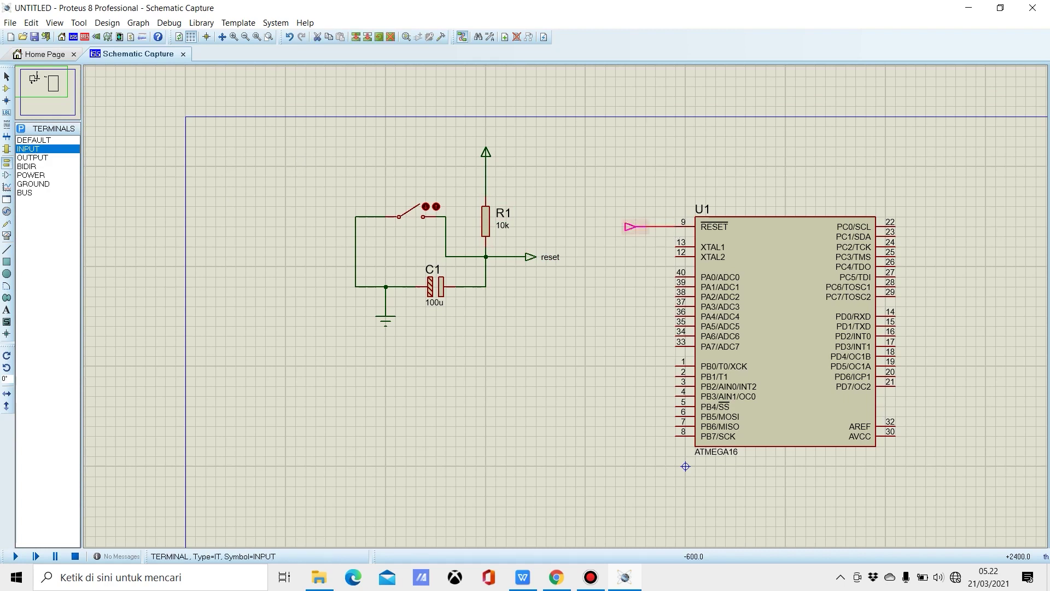
double_click(629, 228)
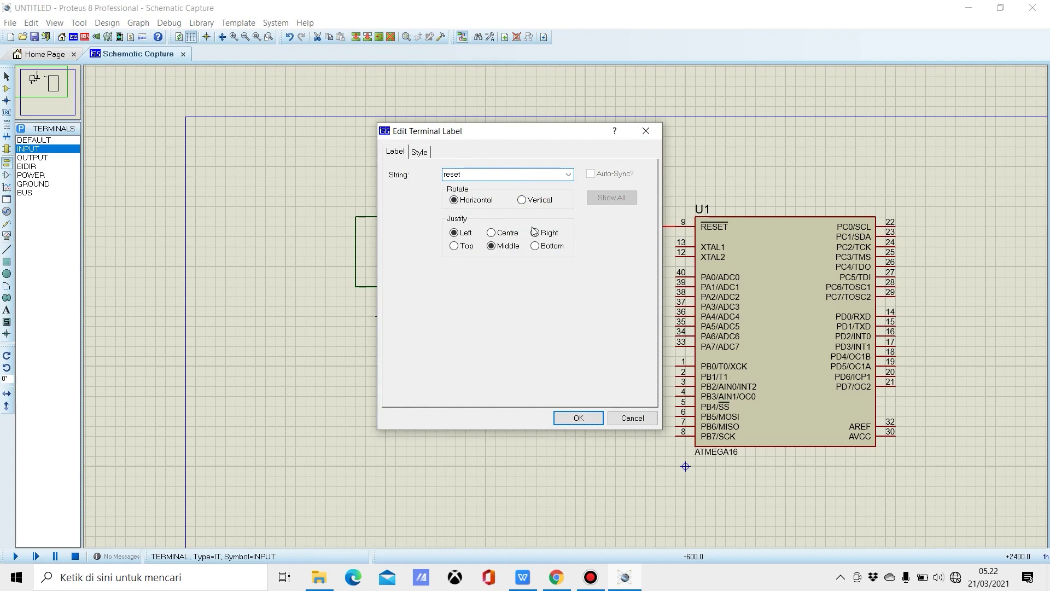
click(578, 417)
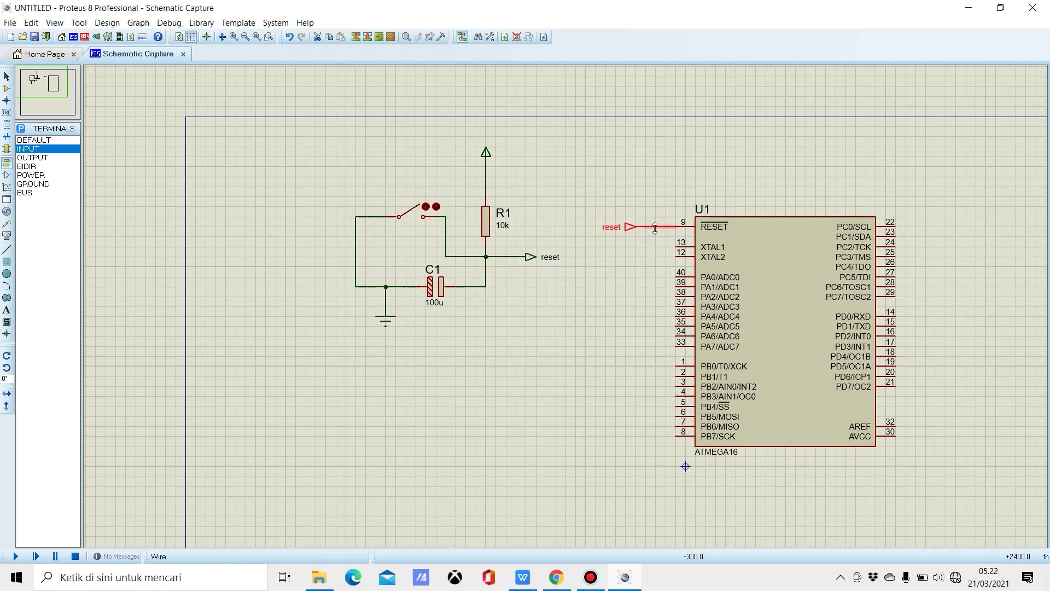
Step: Delete the wire between the reset input terminal and U1's RESET pin and redraw it
right_click(656, 221)
click(654, 236)
right_click(651, 228)
click(705, 261)
click(677, 226)
click(645, 227)
Step: Search the device library for "crystal", pick CRYSTAL and place it below C1
click(4, 88)
click(20, 128)
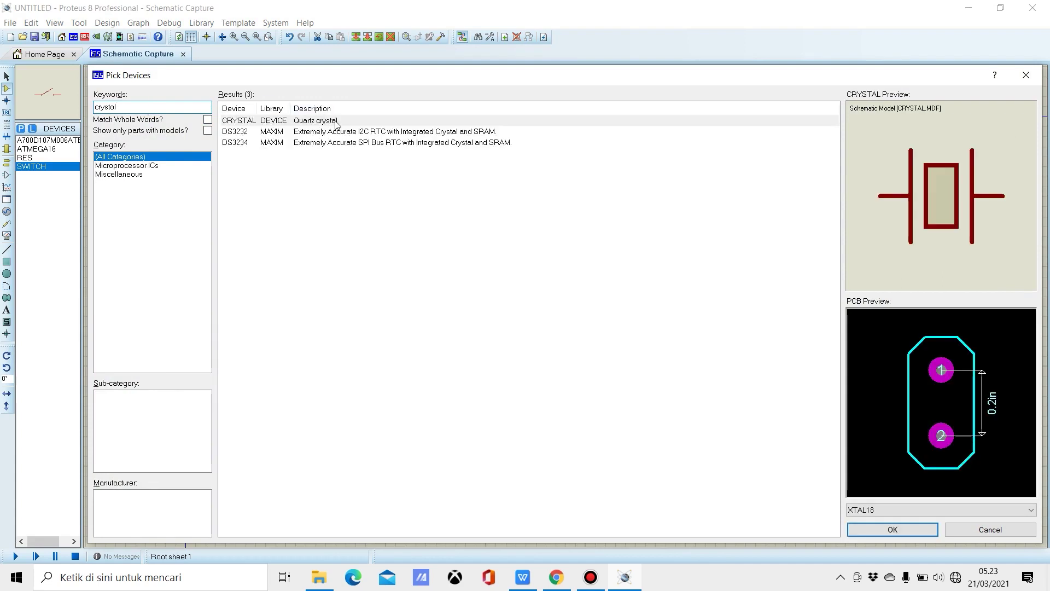
click(332, 121)
click(882, 529)
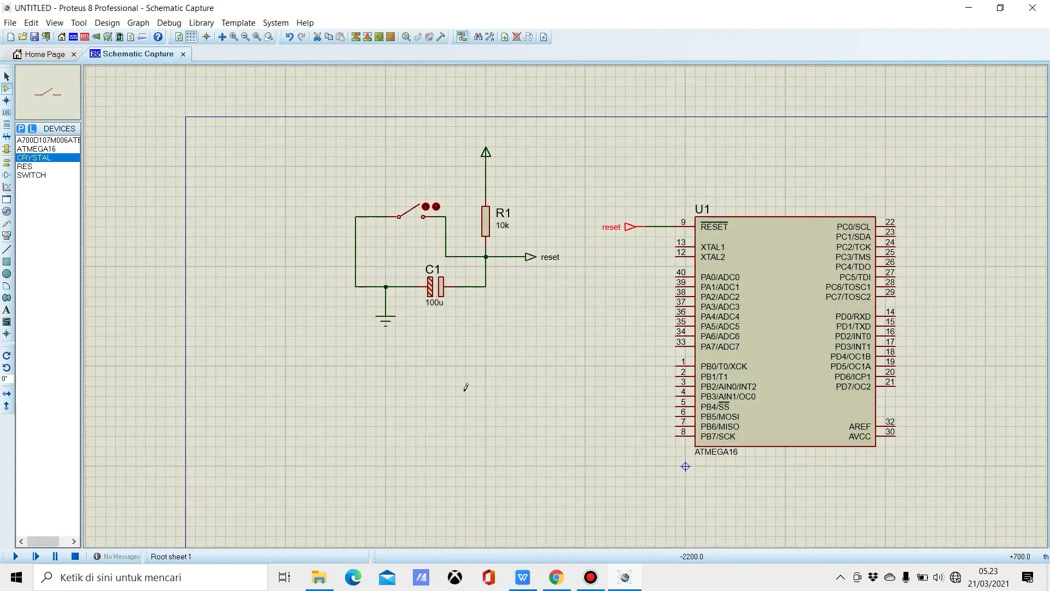
click(477, 364)
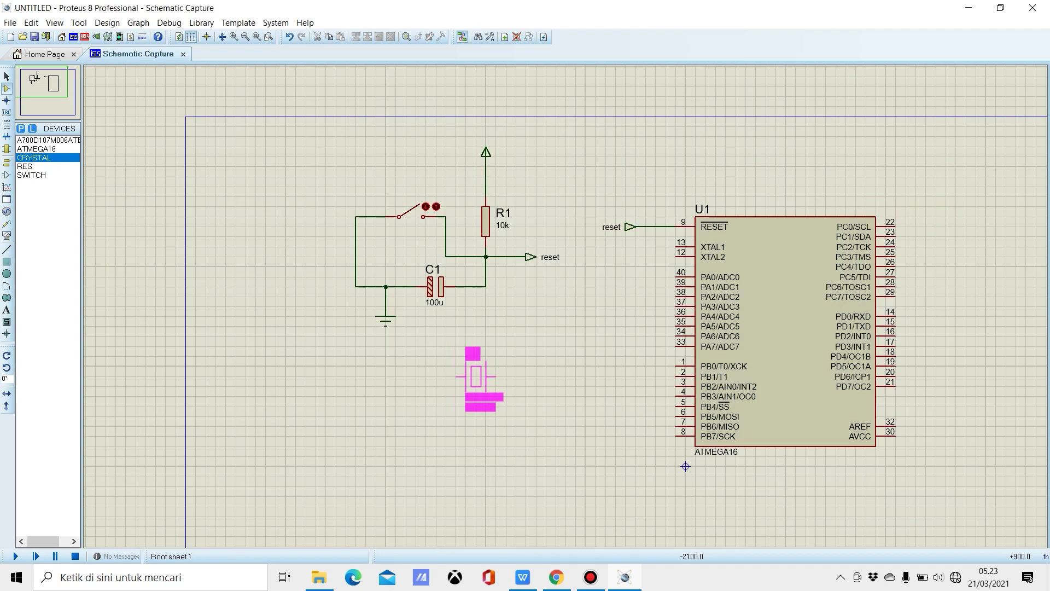
click(475, 386)
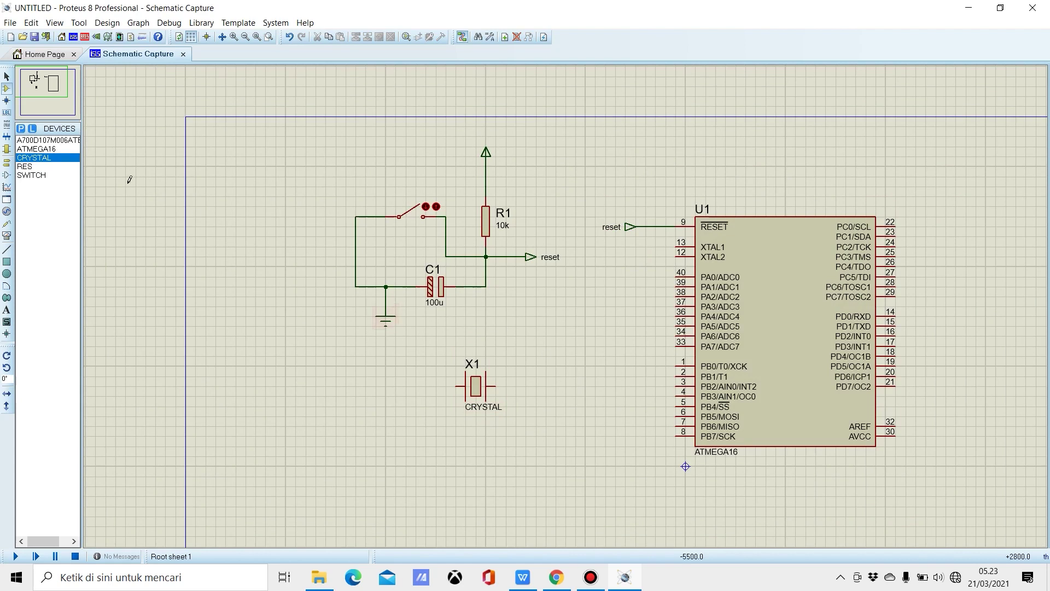
Step: Search the device library for "cap", pick CAP and place two capacitors one above the other, left of crystal X1
click(21, 130)
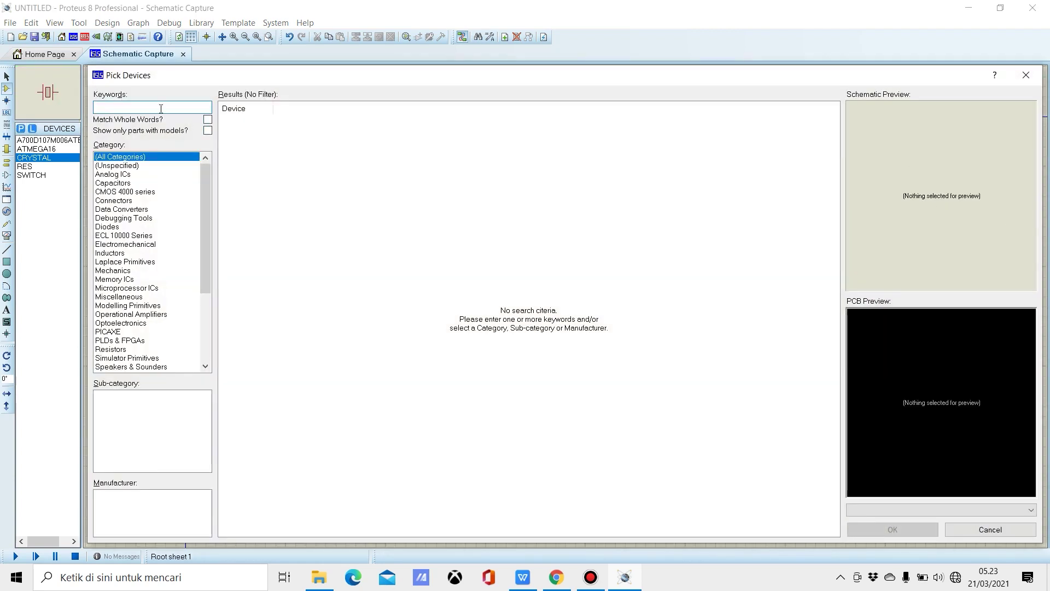
text(cap)
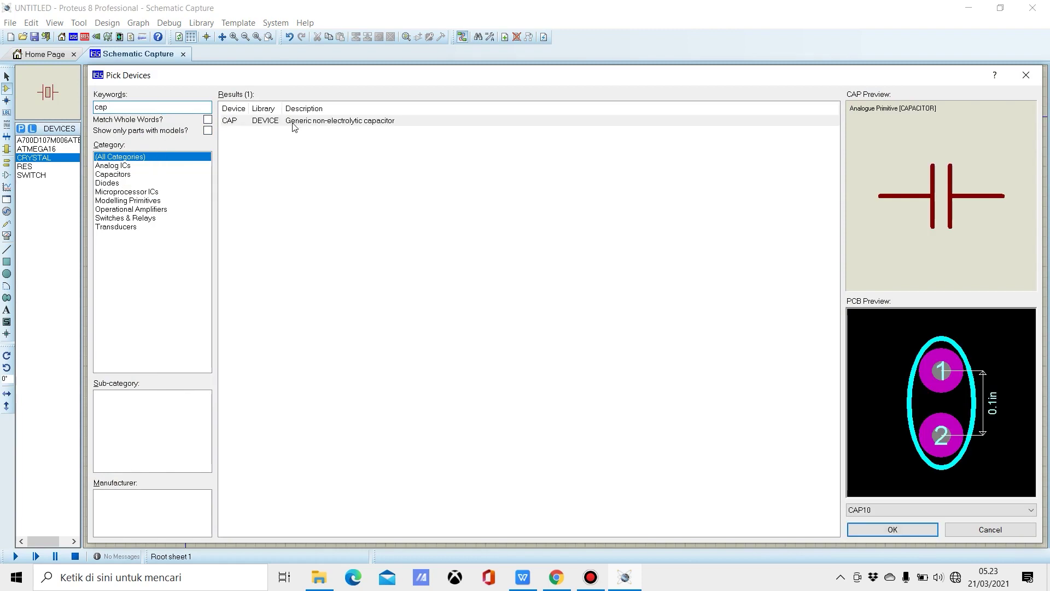
click(291, 120)
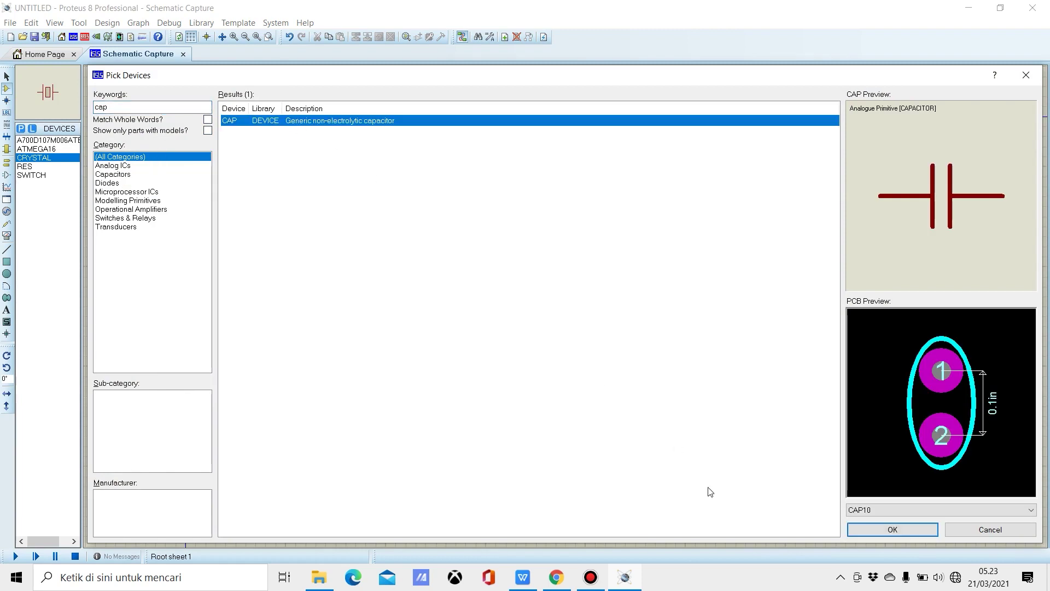
click(866, 530)
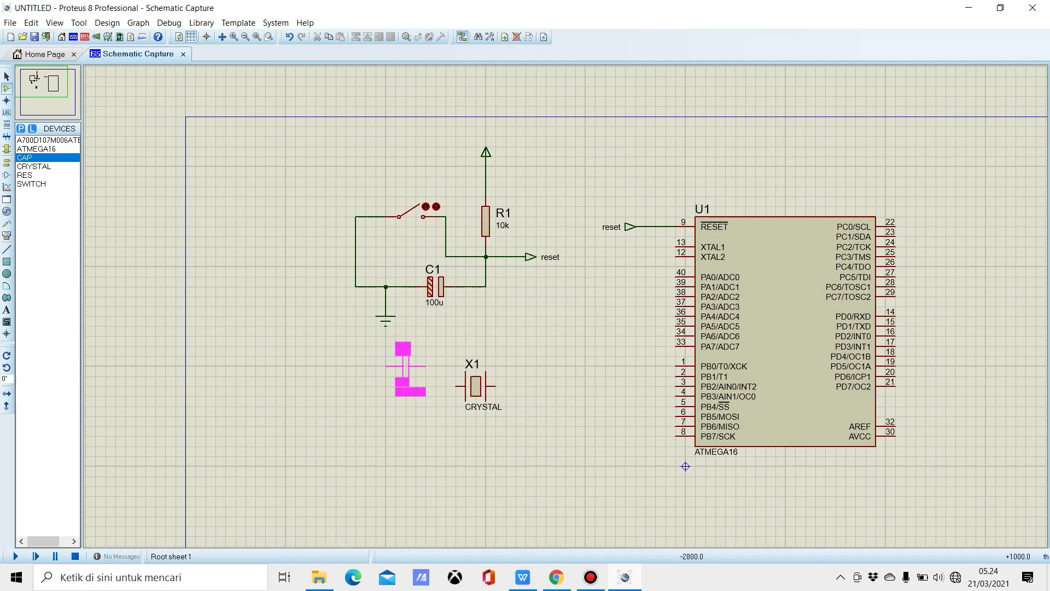
click(406, 365)
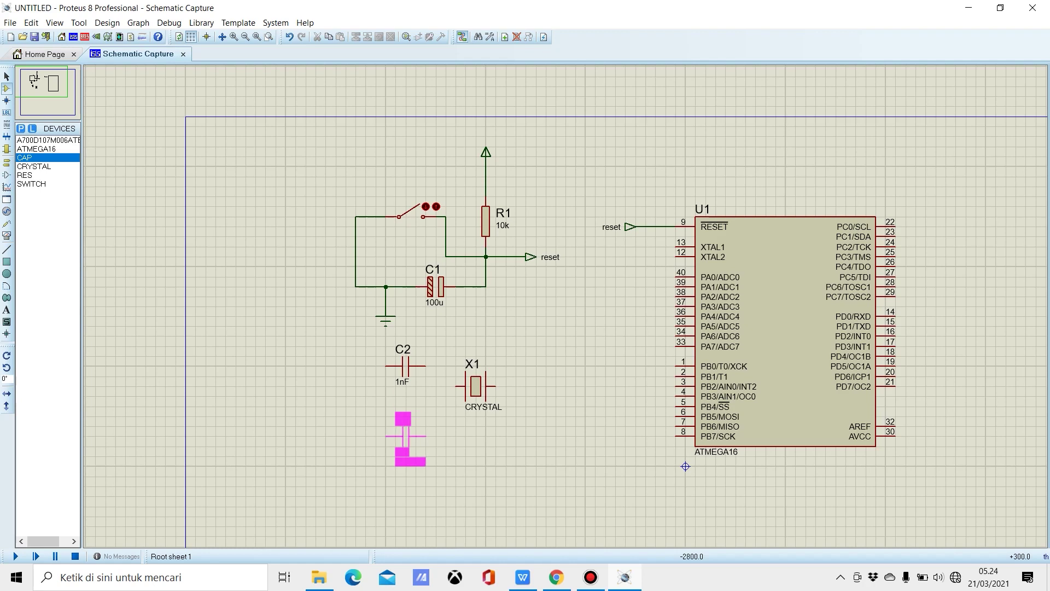
click(405, 436)
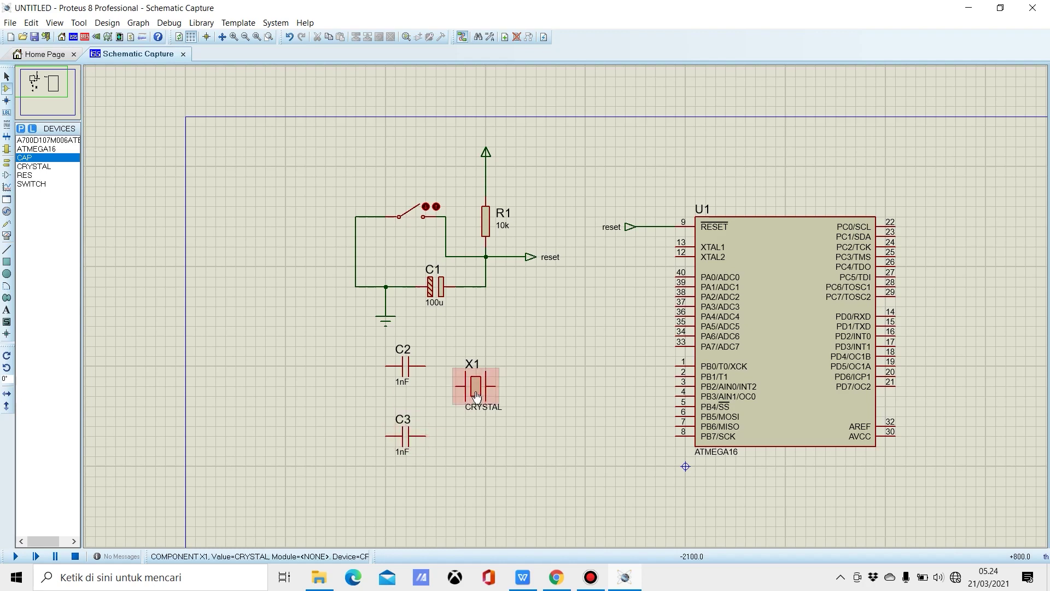
Step: Rotate crystal X1 by 90 degrees and move it slightly down and left, vertically between C2 and C3
right_click(476, 395)
click(549, 105)
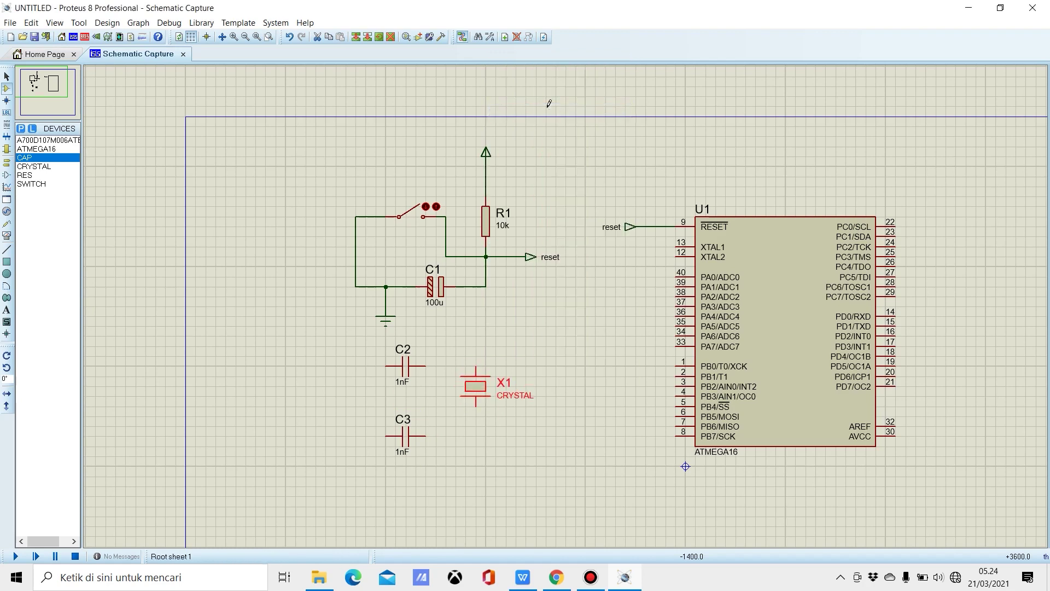
drag(476, 391, 466, 397)
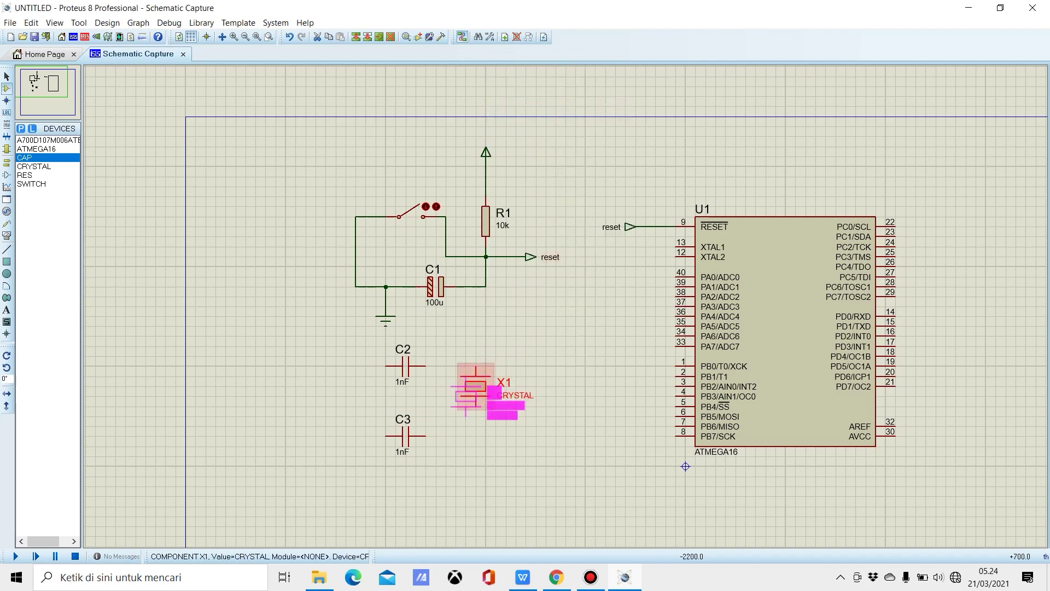
click(466, 406)
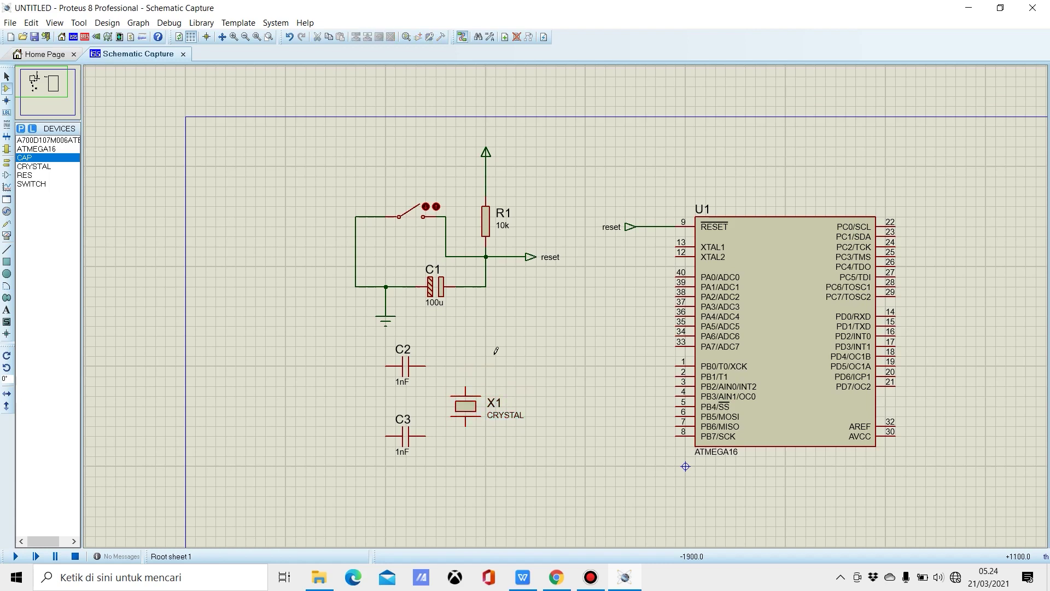
Step: Wire C2's free right end to the upper pin of crystal X1 and C3's right end to its lower pin
click(427, 366)
click(466, 388)
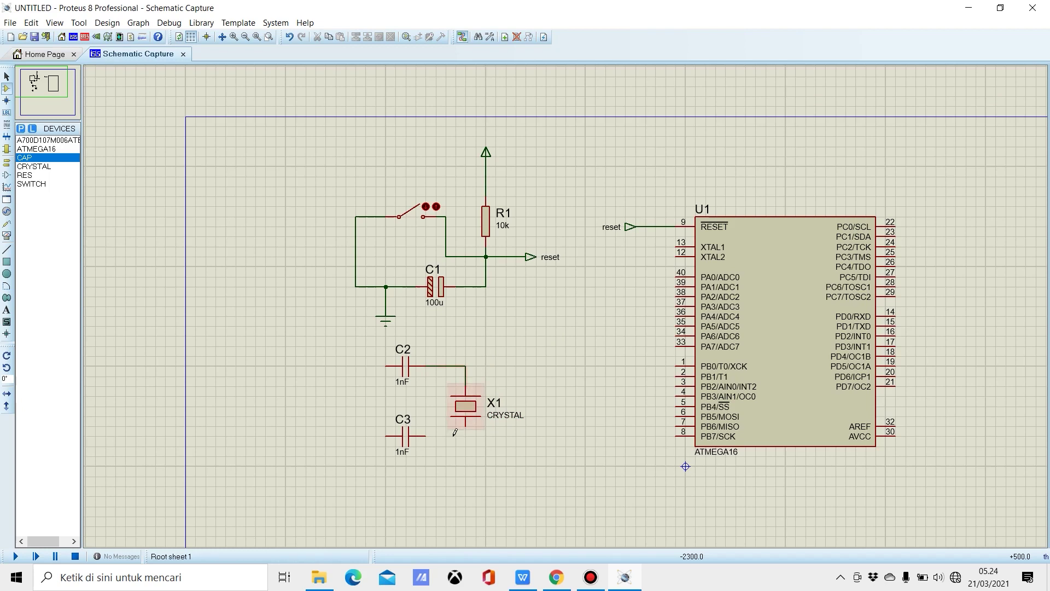
click(428, 436)
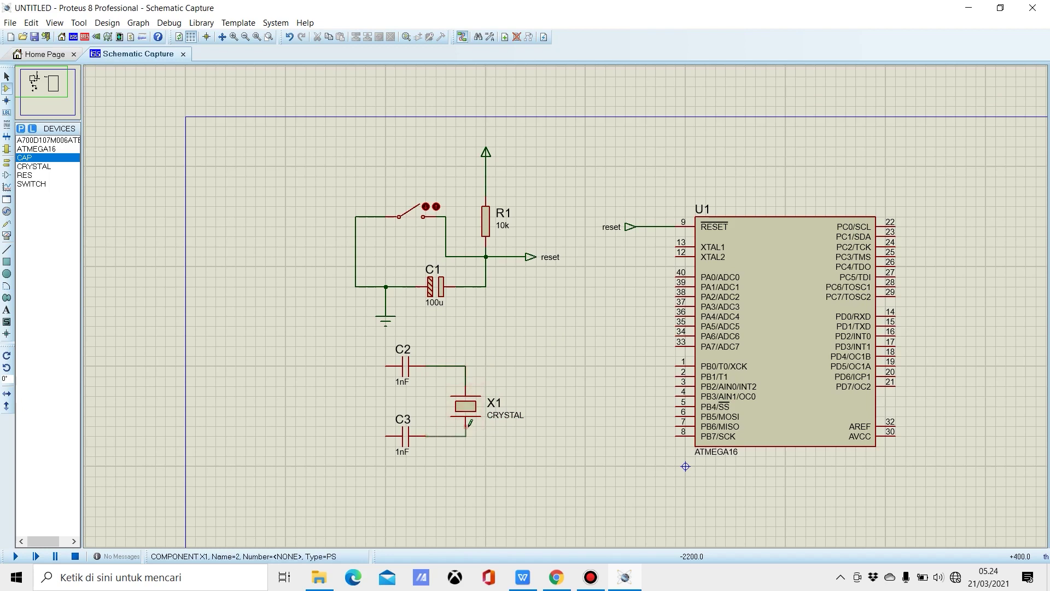
click(466, 431)
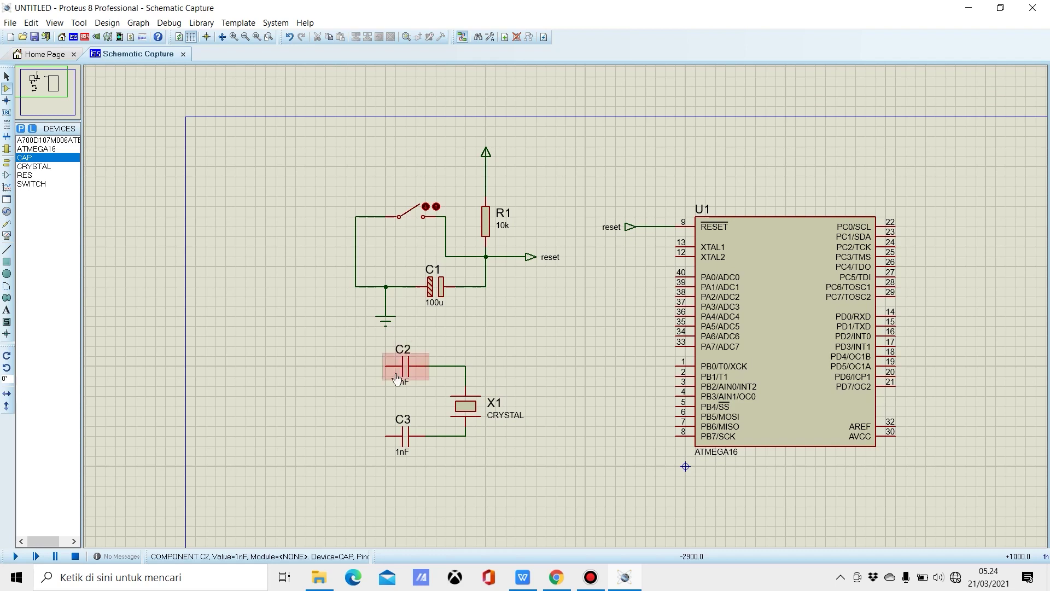
Step: Place a ground terminal below and left of C3 and wire the left ends of C2 and C3 to it
click(6, 175)
click(7, 187)
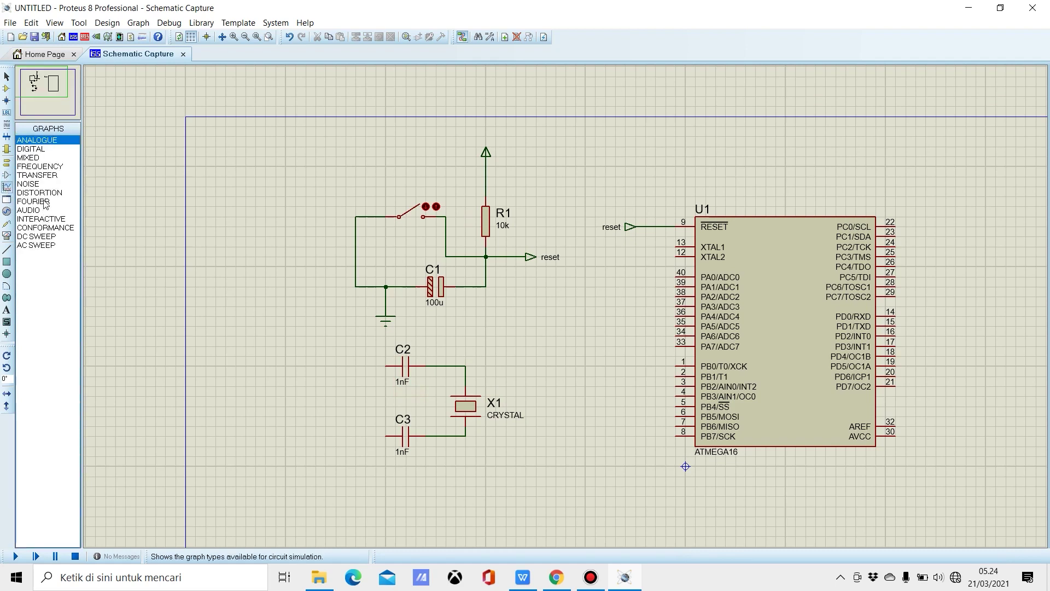
click(7, 176)
click(7, 162)
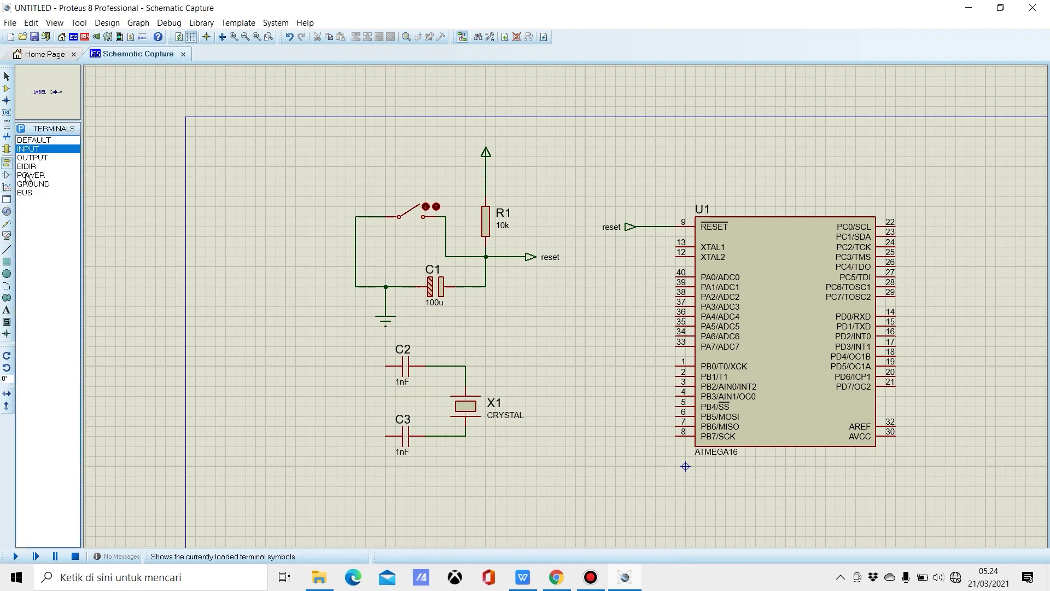
click(45, 184)
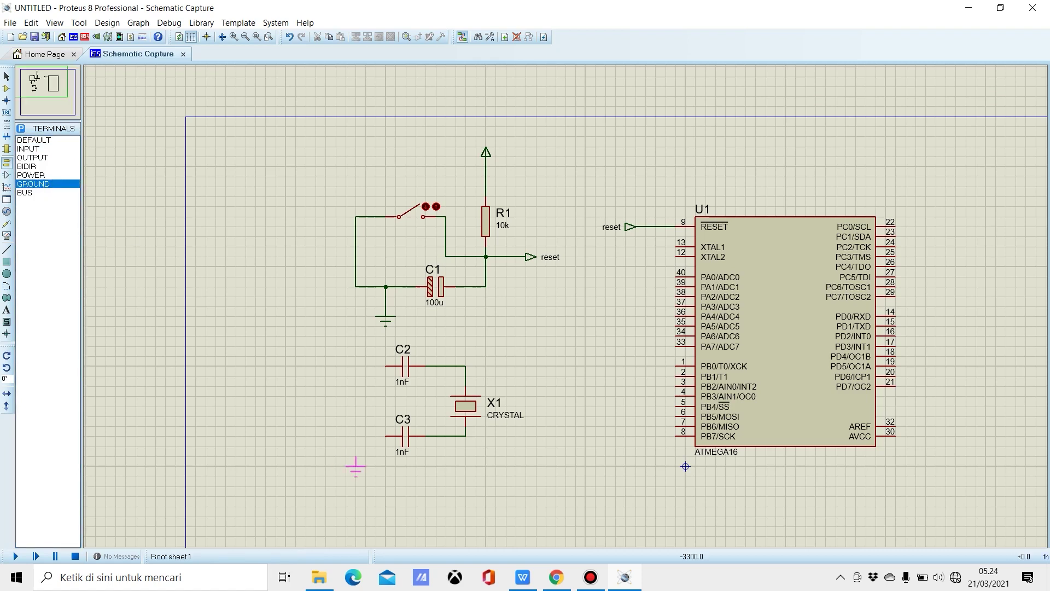
click(356, 457)
click(386, 365)
click(356, 453)
click(386, 436)
click(355, 435)
Step: Set the capacitance of C2 to 22pF
double_click(405, 372)
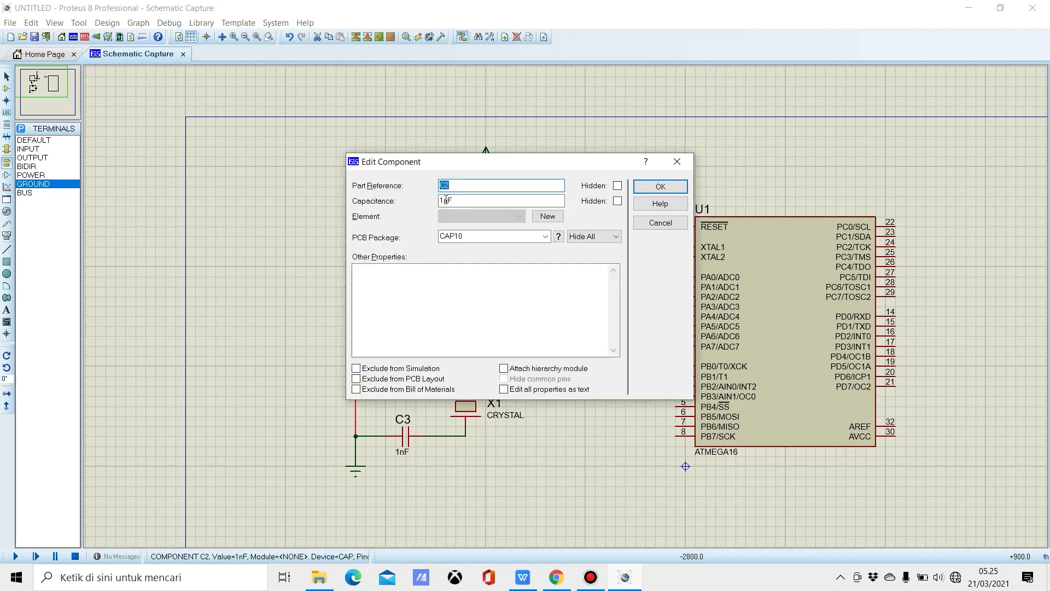
click(444, 200)
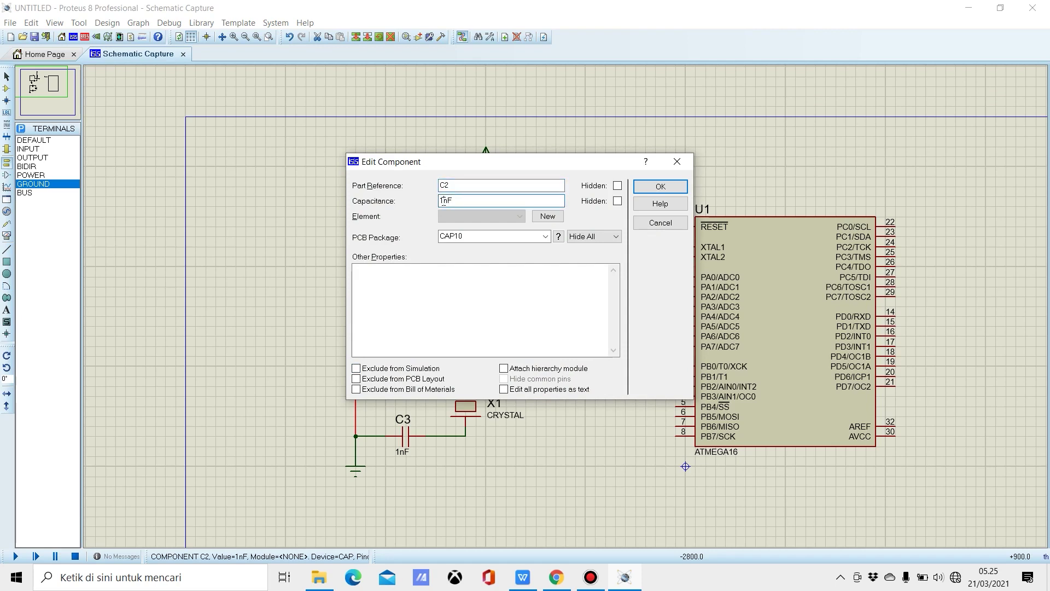
key(BackSpace)
text(22)
key(Delete)
click(660, 187)
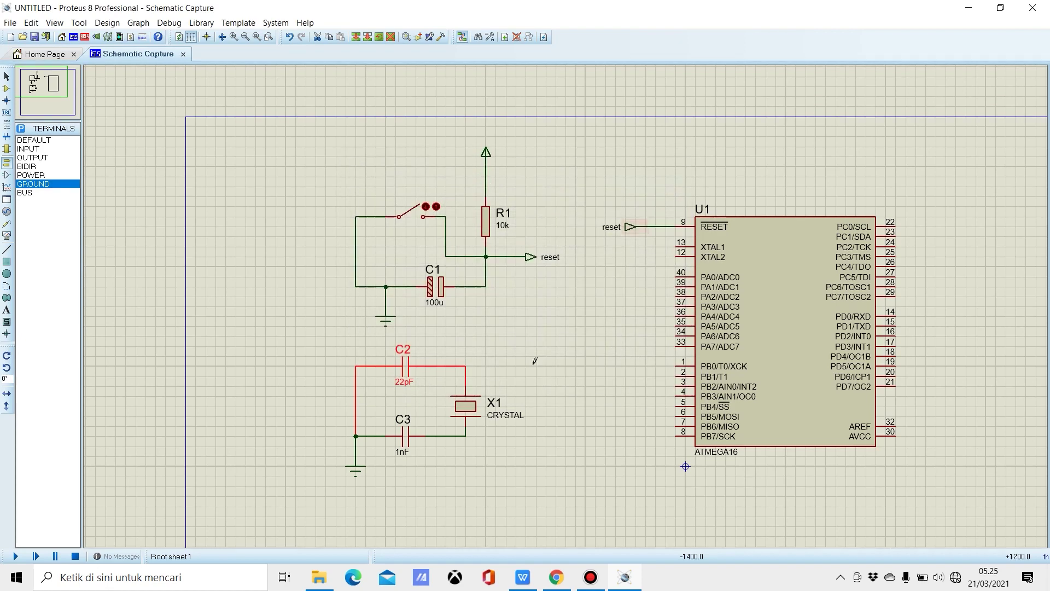
Step: Set the capacitance of C3 to 22pF
click(406, 434)
click(406, 434)
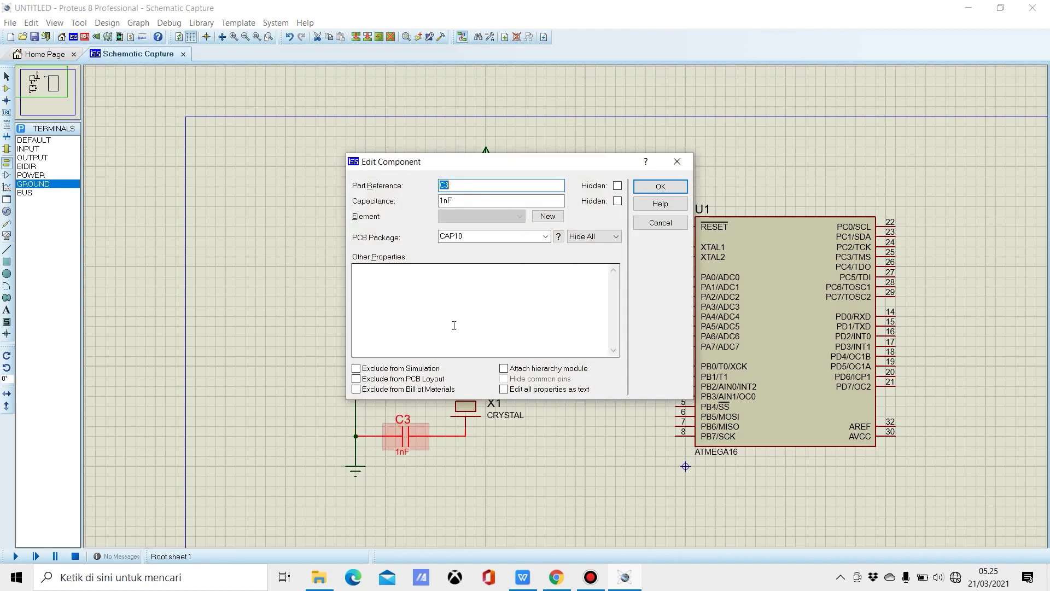
click(448, 201)
key(BackSpace)
key(BackSpace)
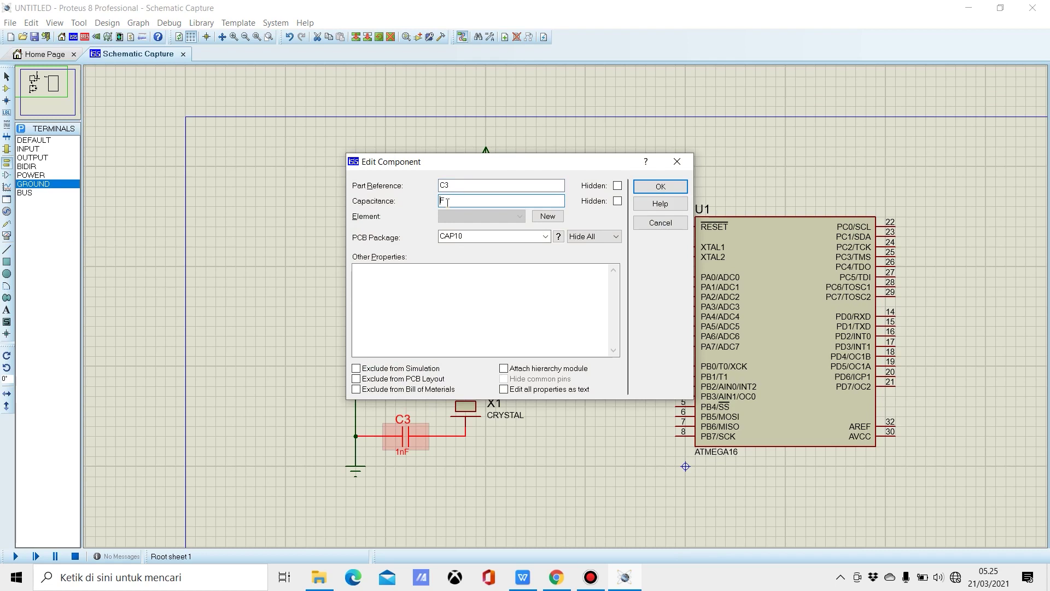
text(22p)
click(660, 186)
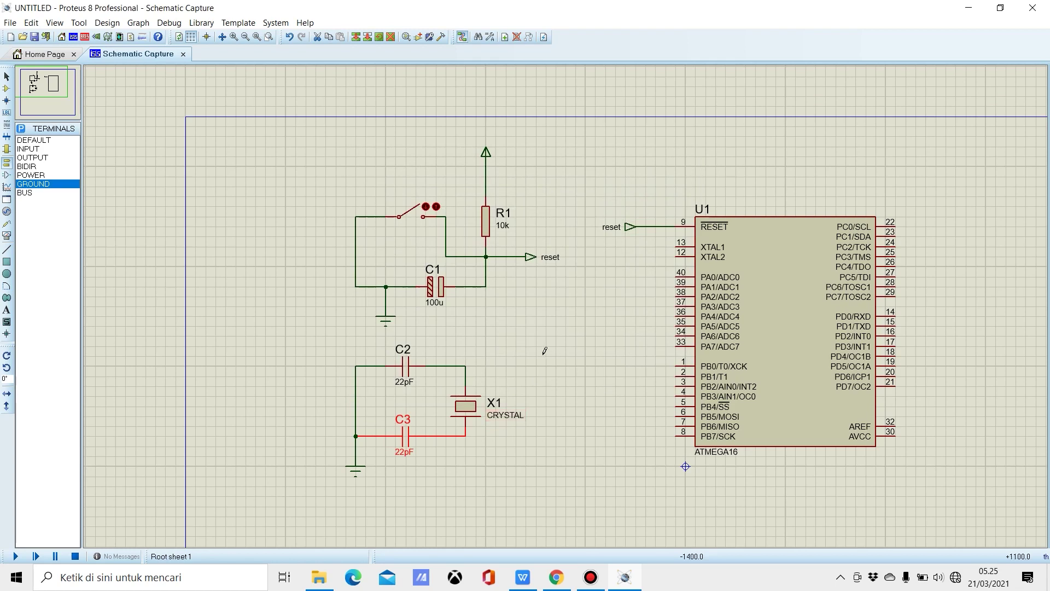
Step: Place two output terminals right of crystal X1, one level with C2 and one level with C3
click(48, 158)
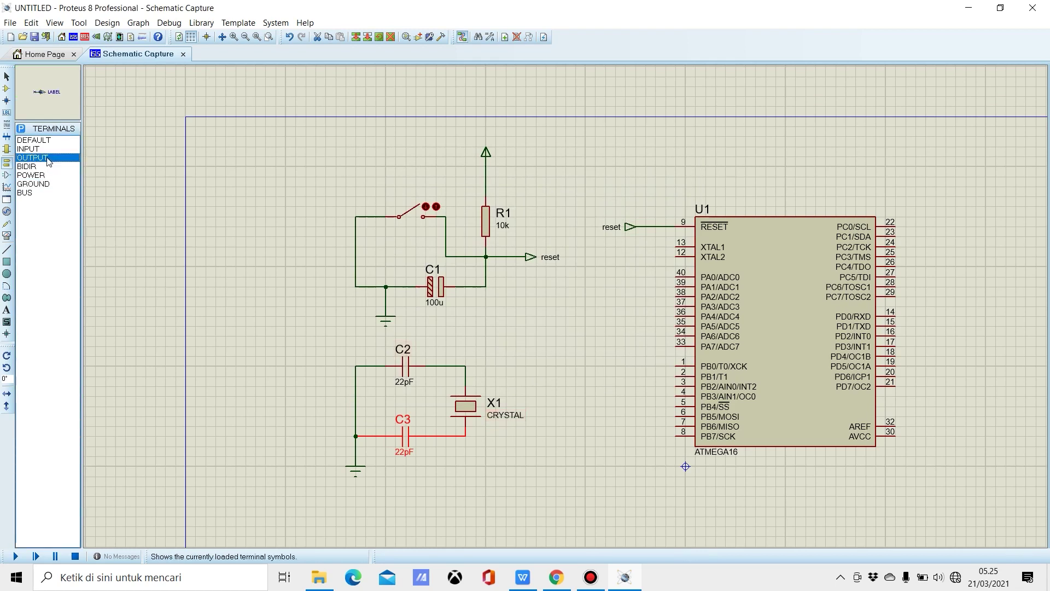
click(531, 365)
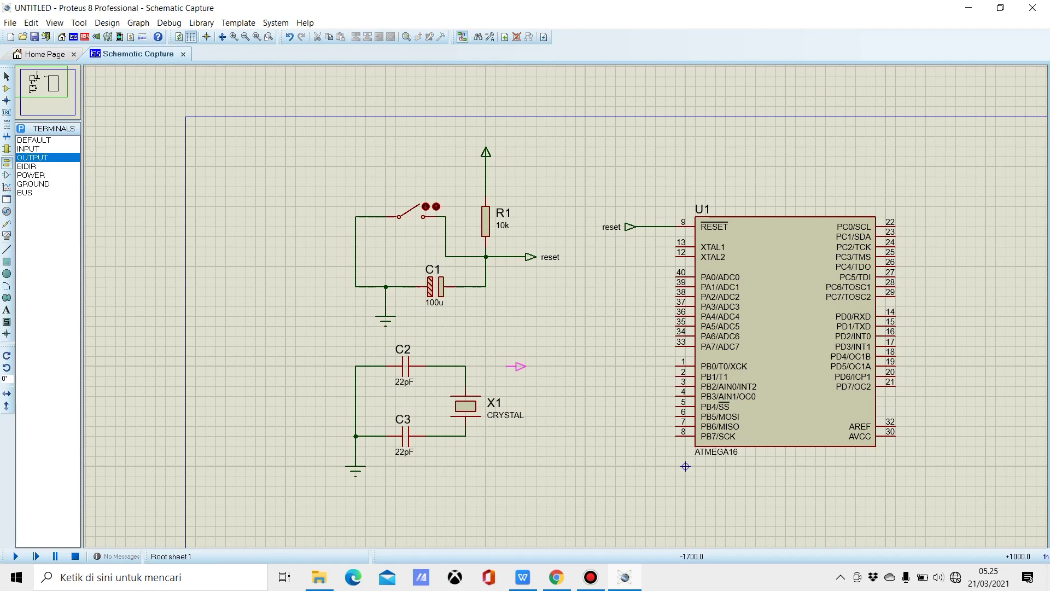
click(517, 366)
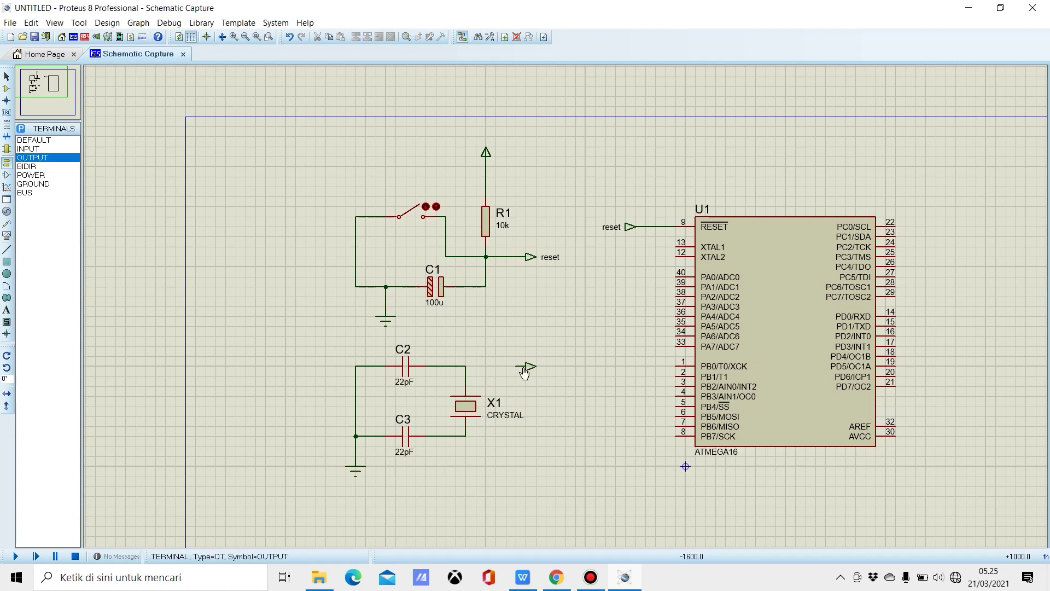
click(522, 435)
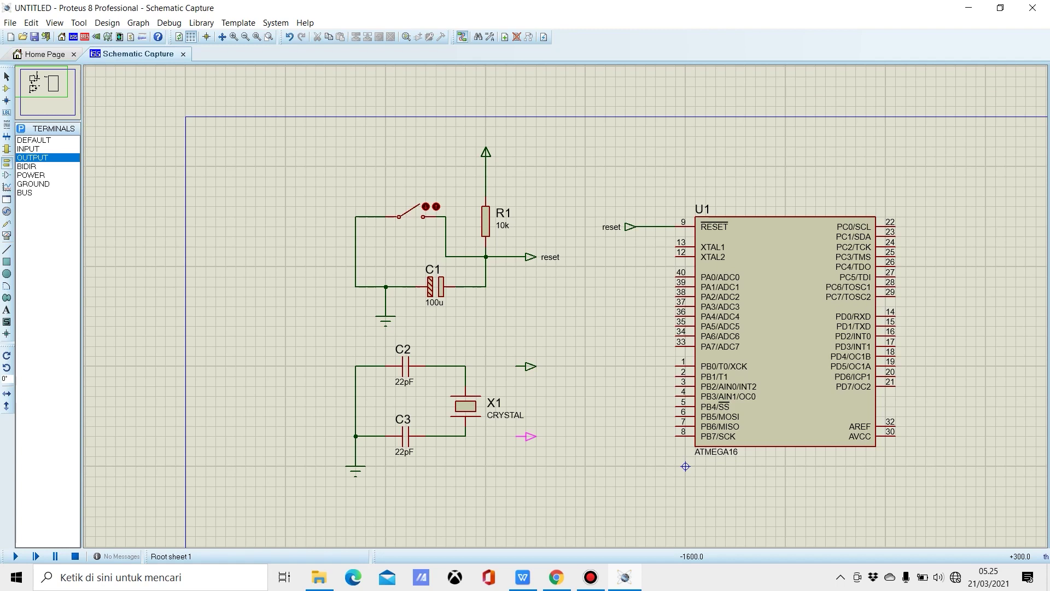
click(517, 436)
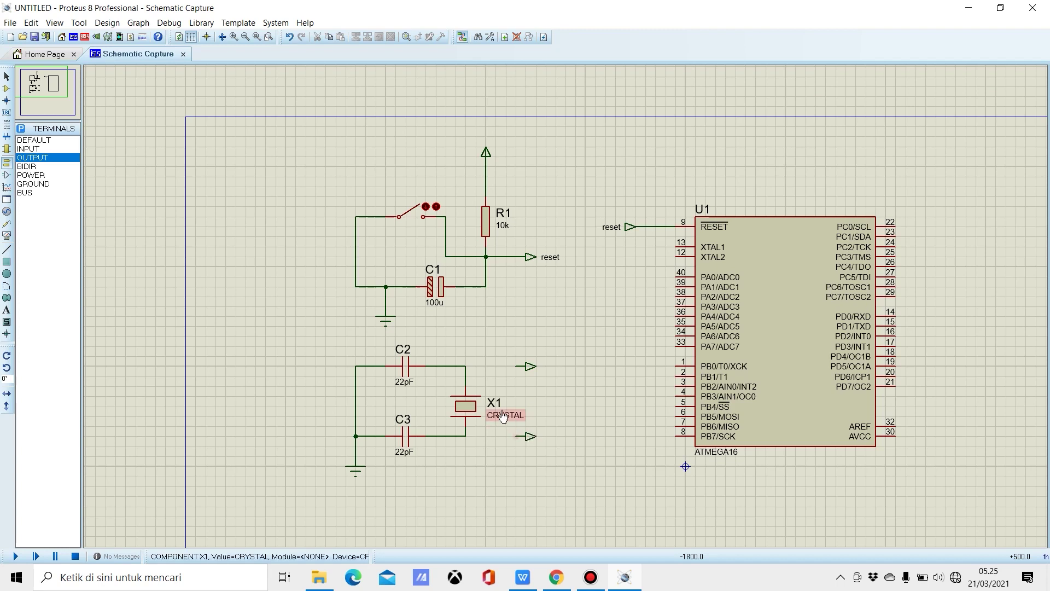
Step: Wire the upper output terminal to the C2–X1 junction and the lower one to the C3–X1 junction
click(516, 364)
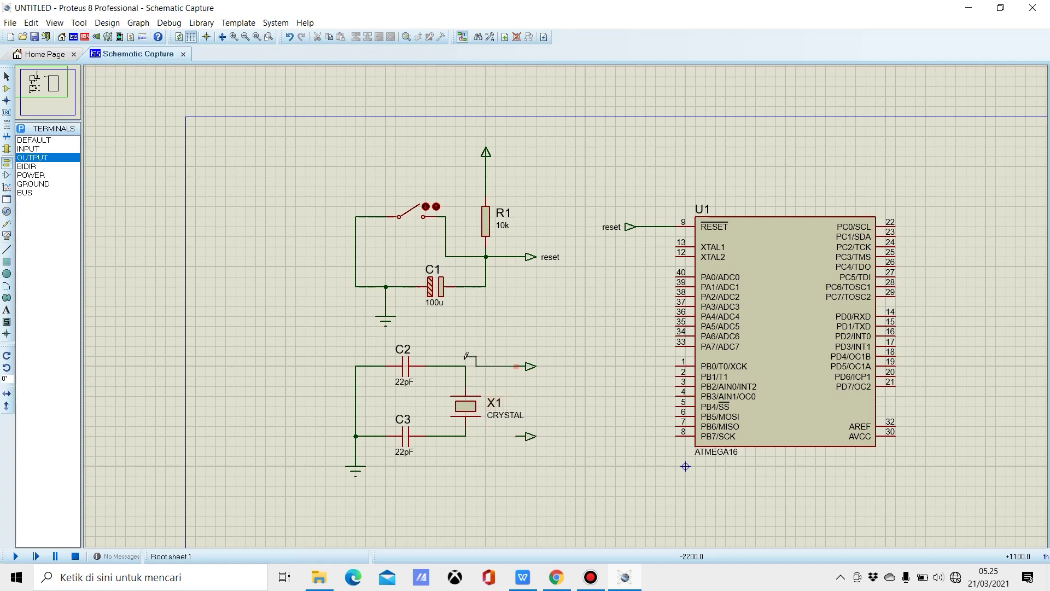
click(466, 365)
click(516, 436)
click(465, 436)
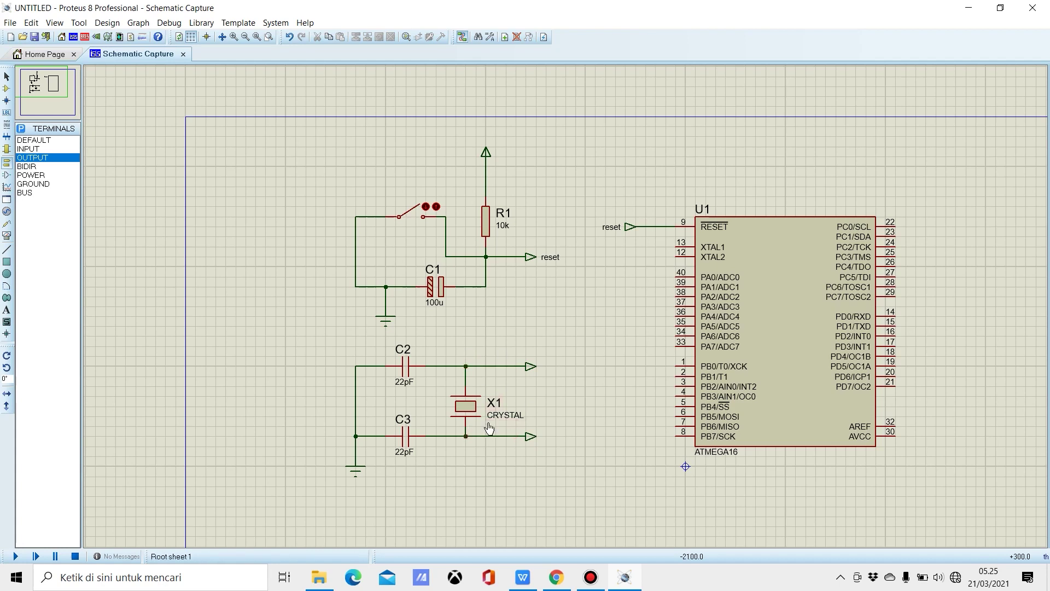
Step: Label the output terminal on the C2 line crystal1 and the one on the C3 line crystal2
double_click(526, 370)
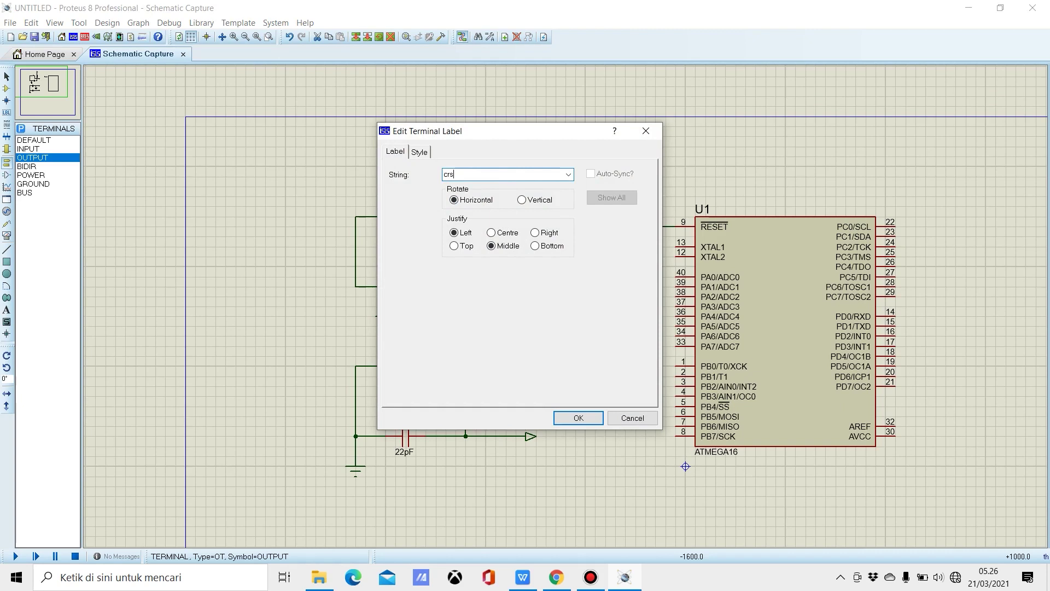
text(crystal1)
click(588, 416)
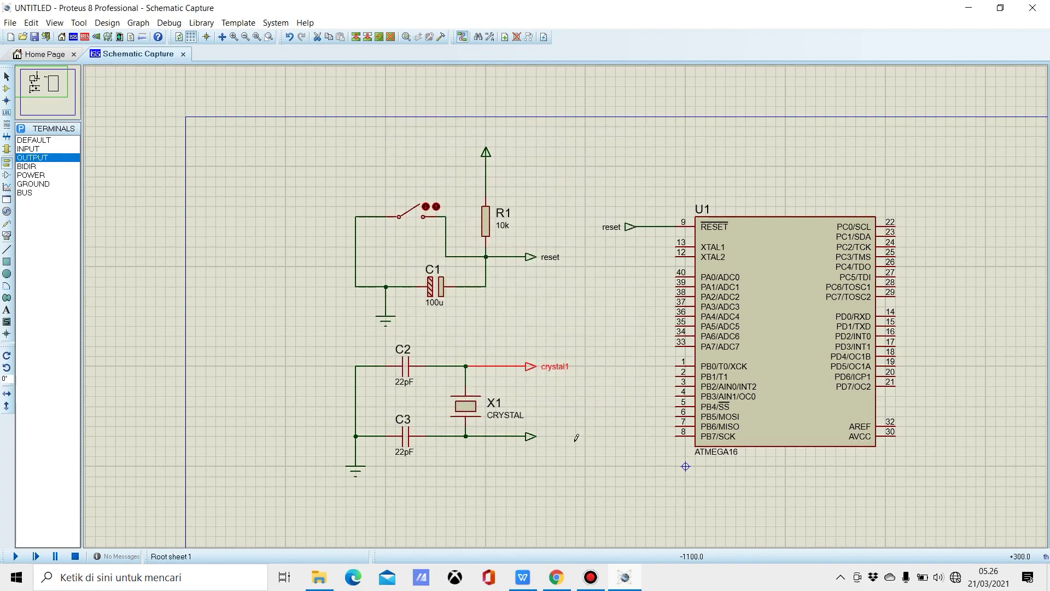
double_click(530, 437)
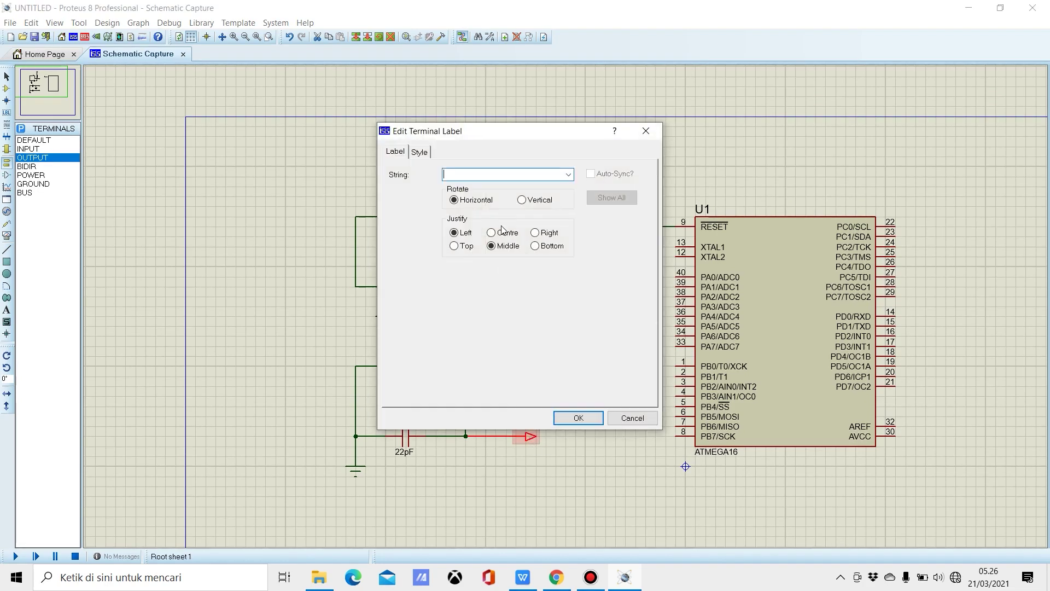
text(crystal2)
click(591, 417)
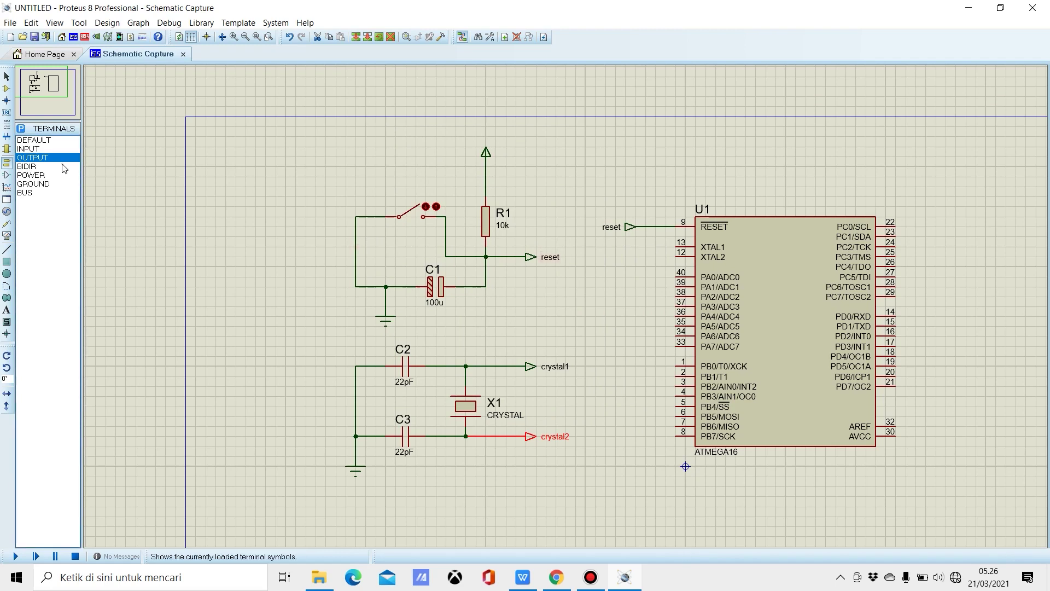
Step: Place two input terminals below the reset input terminal and wire them to U1's XTAL1 and XTAL2 pins
click(53, 150)
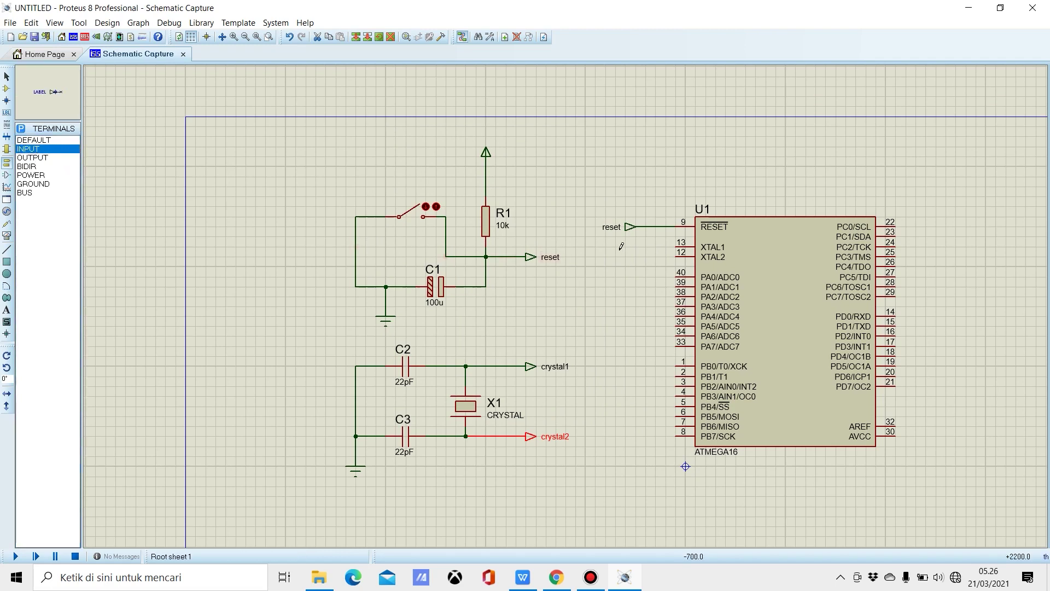
click(636, 247)
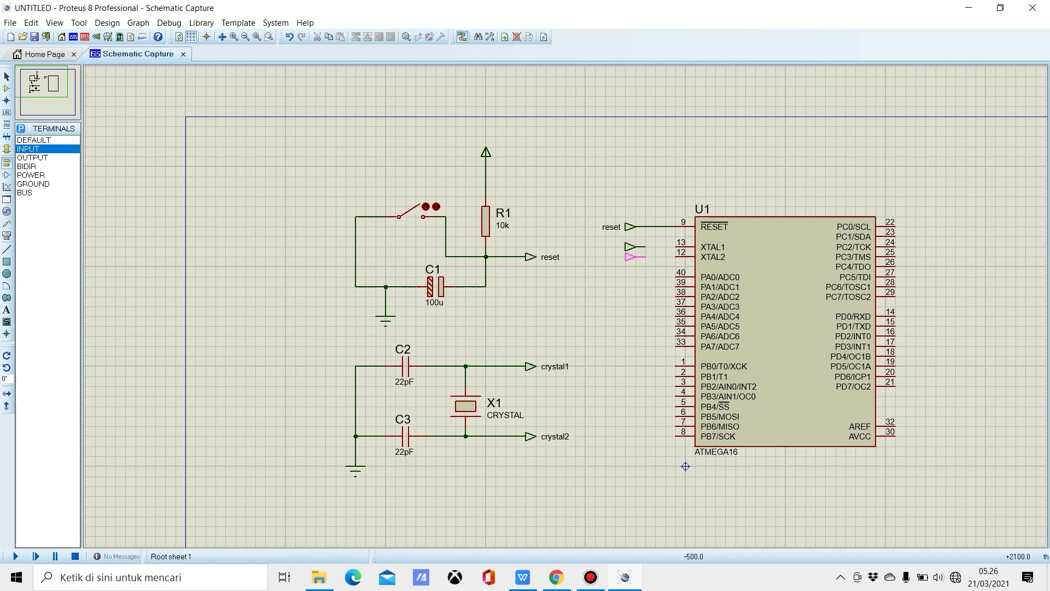
click(636, 256)
click(645, 247)
click(675, 247)
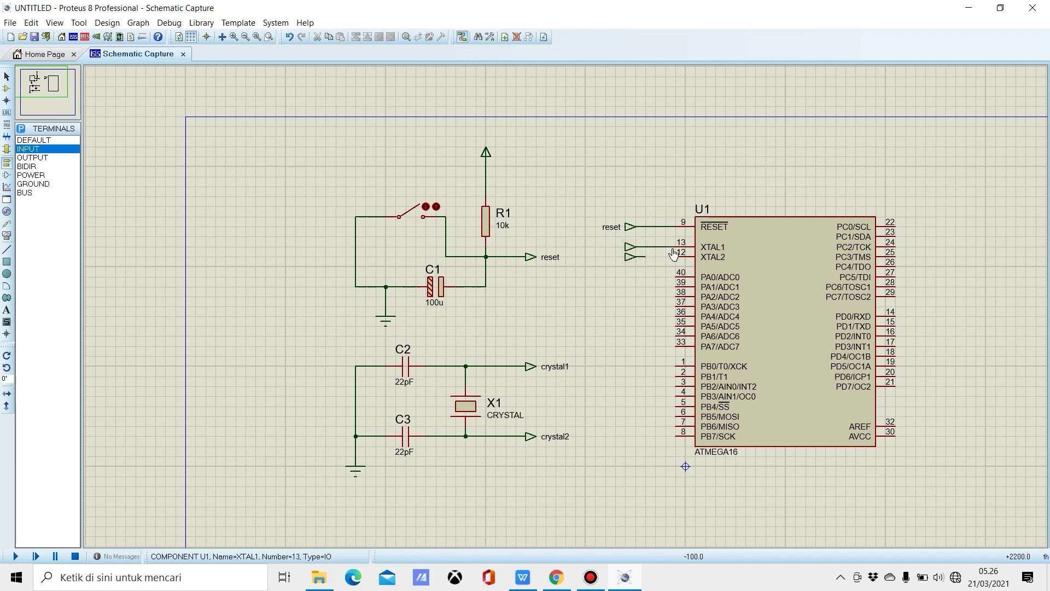
click(646, 257)
click(676, 256)
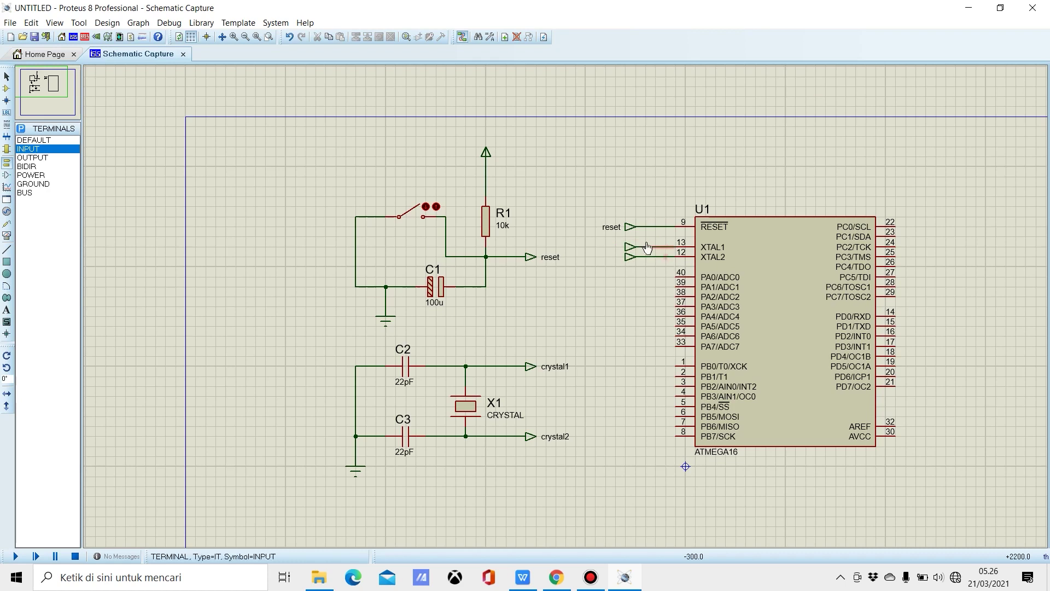
Step: Label the input terminal at XTAL1 crystal1 and the one at XTAL2 crystal2
double_click(630, 246)
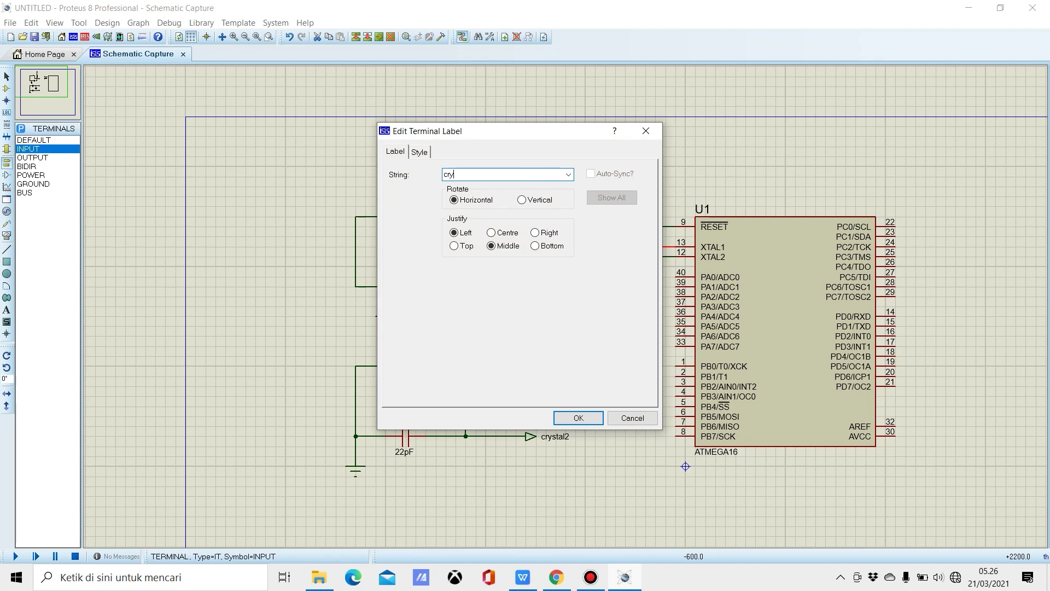
text(crystal1)
key(Return)
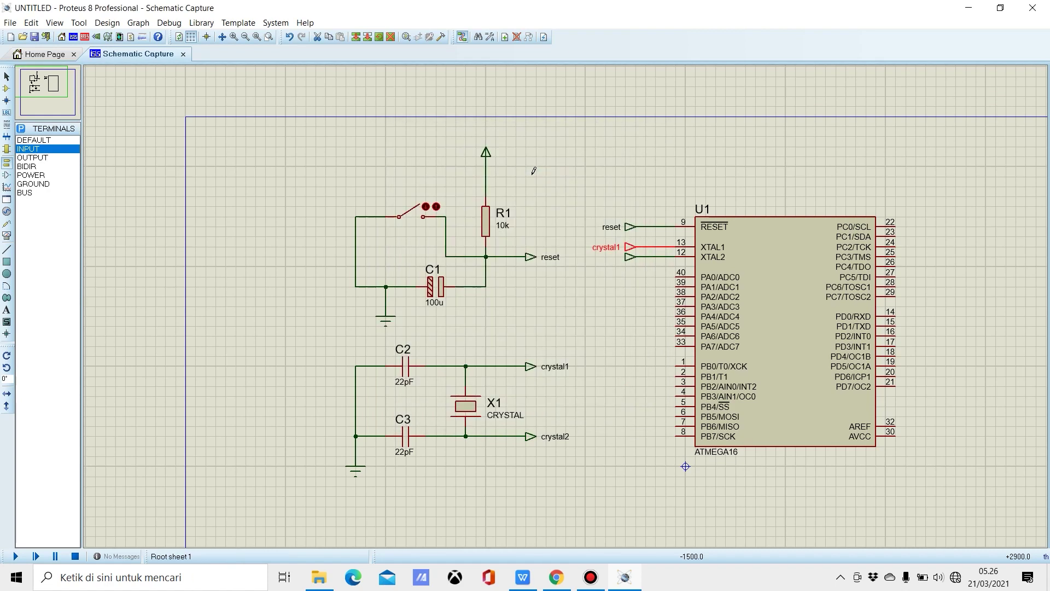
click(629, 265)
click(629, 265)
text(crystal2)
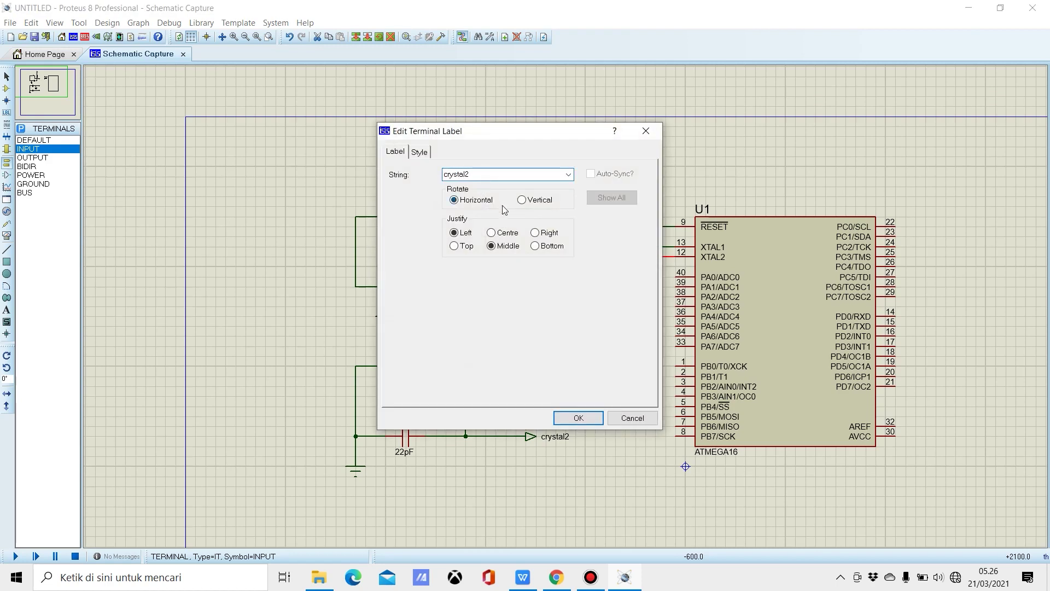
click(591, 419)
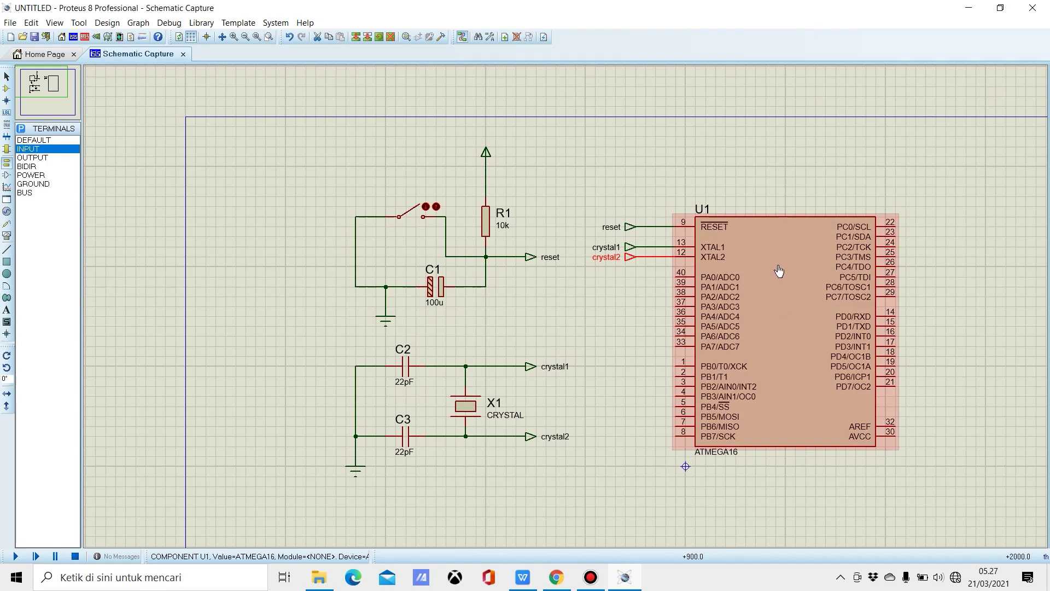
Step: Set U1's CKSEL fuses to (1101) Ext.Crystal Medium Freq. in its component properties
double_click(777, 316)
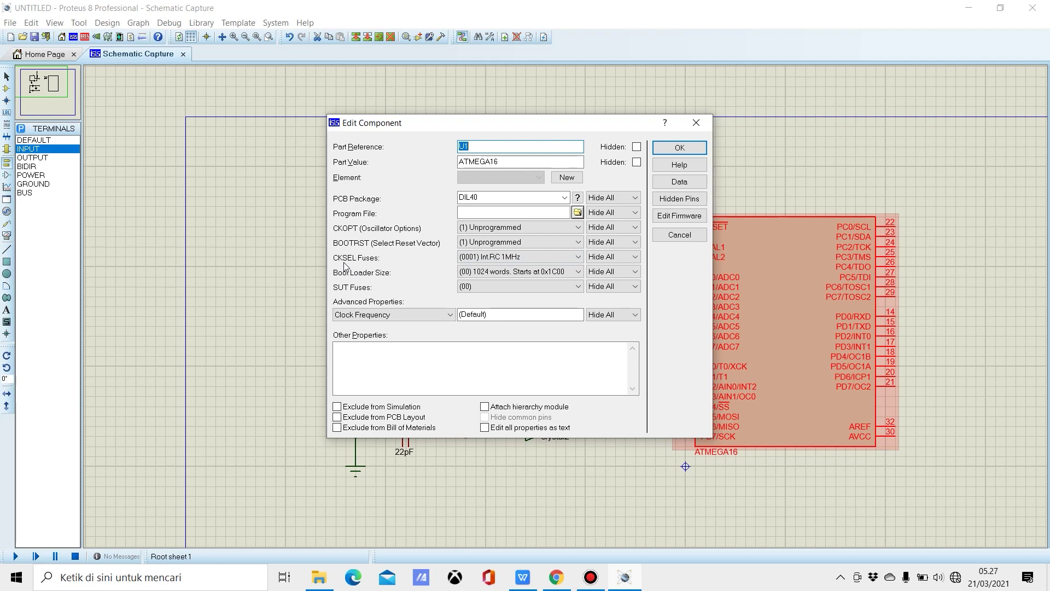
click(505, 262)
scroll(517, 290, down, 3)
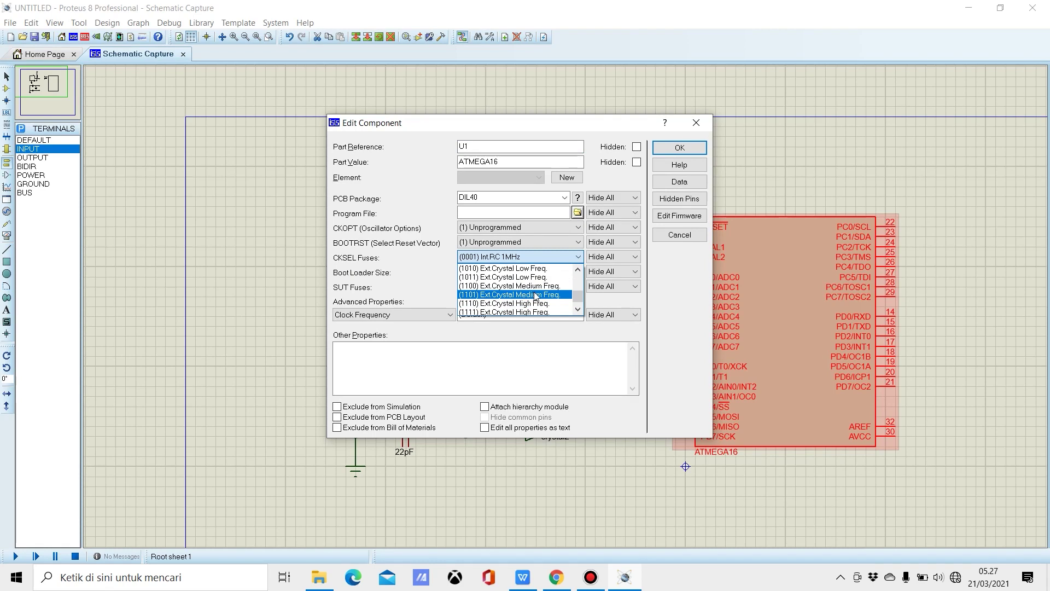
click(535, 294)
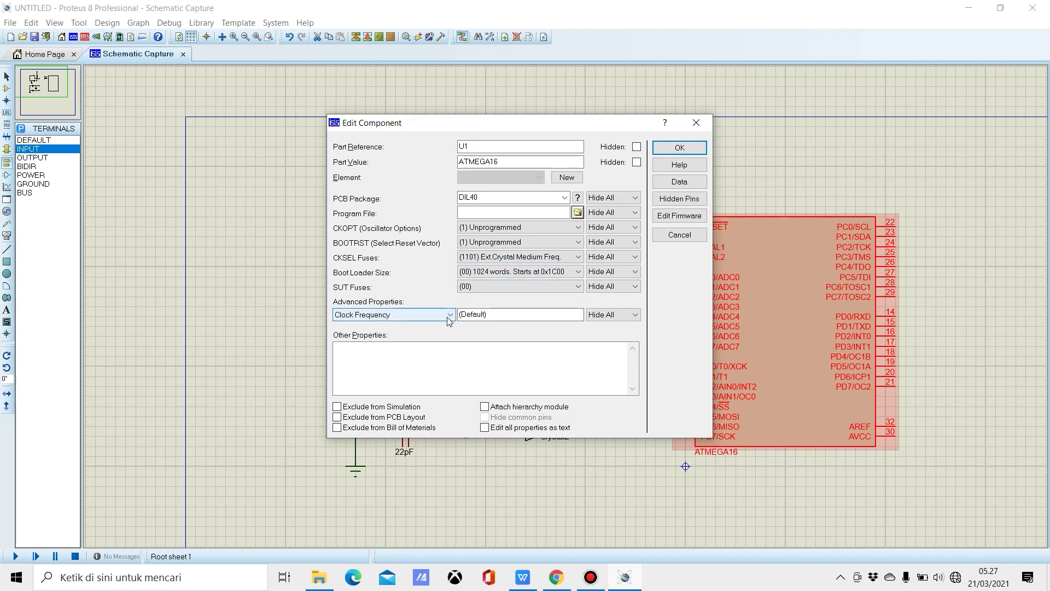
Step: Set U1's clock frequency to 8Mhz and apply the component properties
click(495, 313)
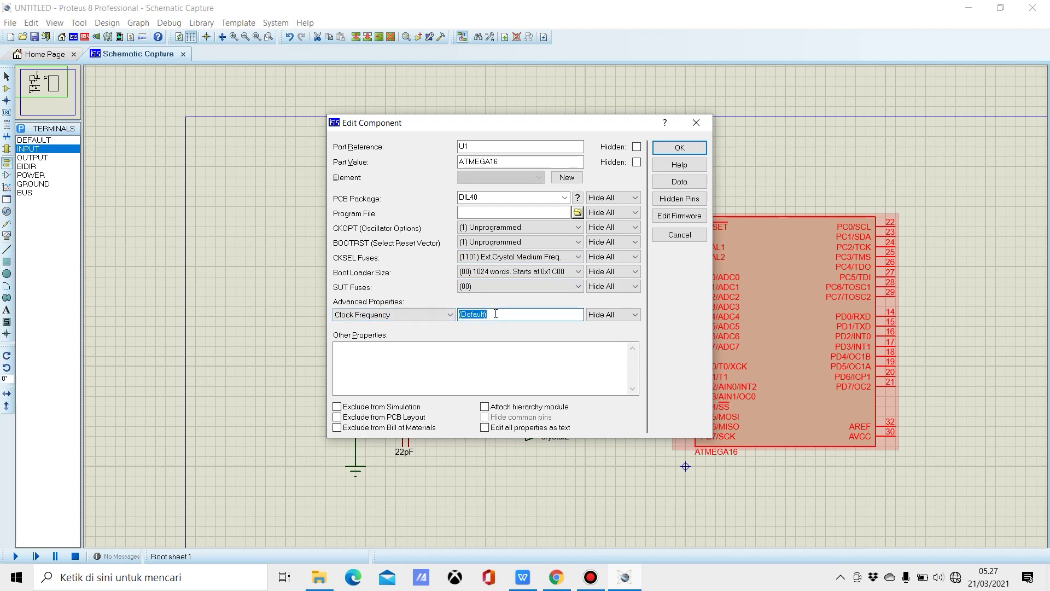
key(BackSpace)
text(8Mhz)
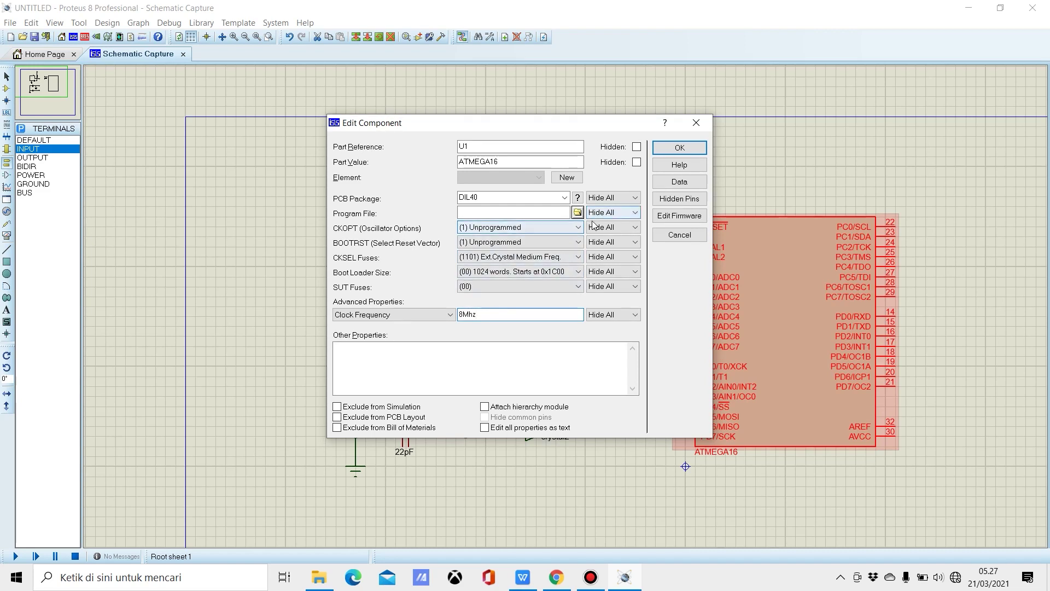
click(693, 144)
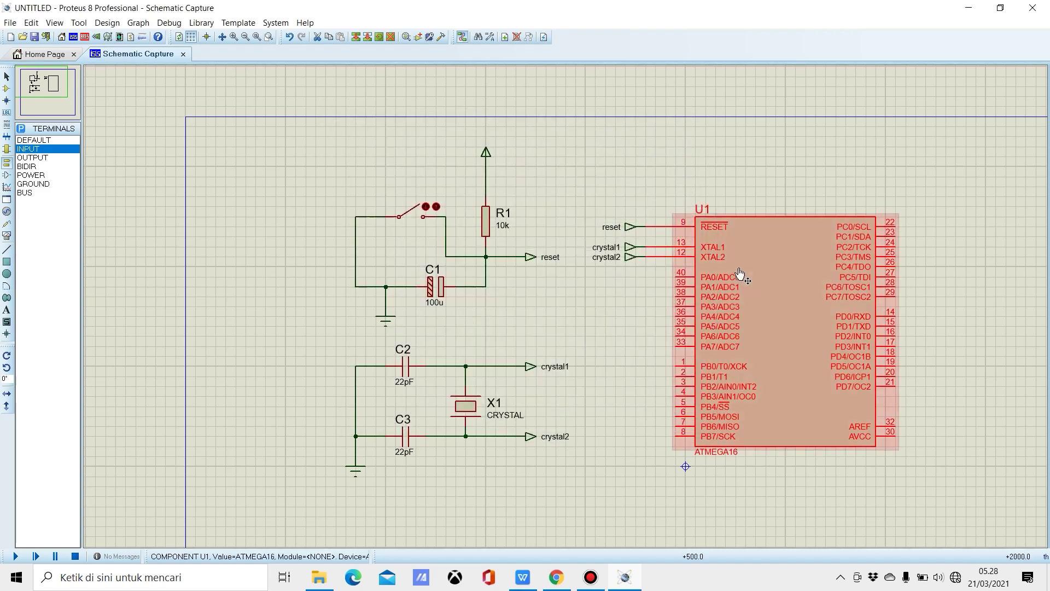
Step: Load tugas_1.cof from Dokumen Perkuliahan > MK Semester 4_20.2 > Sistem Tertanam (P1) > Pert-2 as U1's program file
double_click(774, 290)
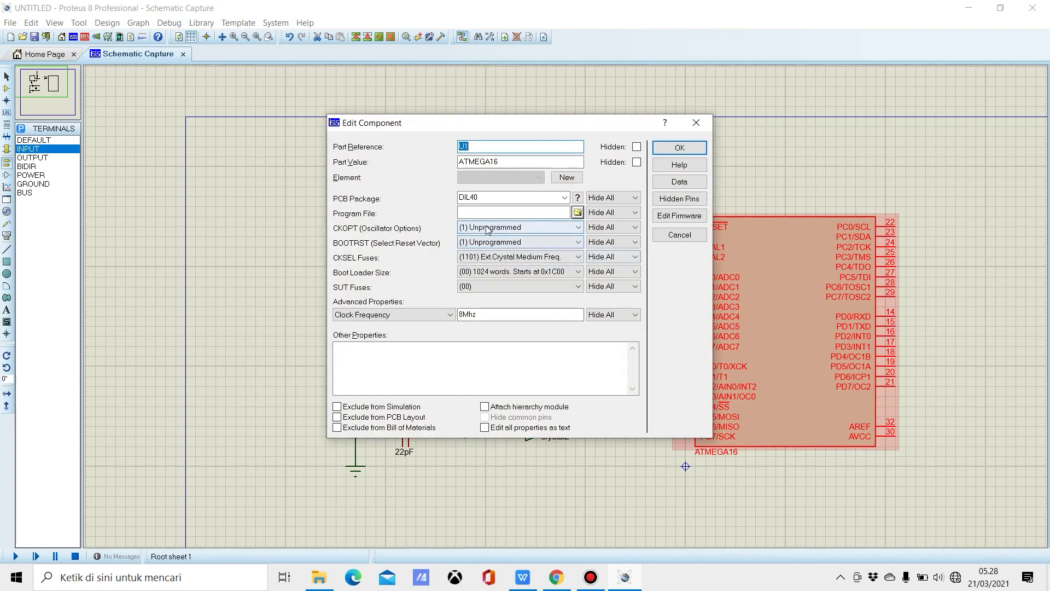
click(578, 212)
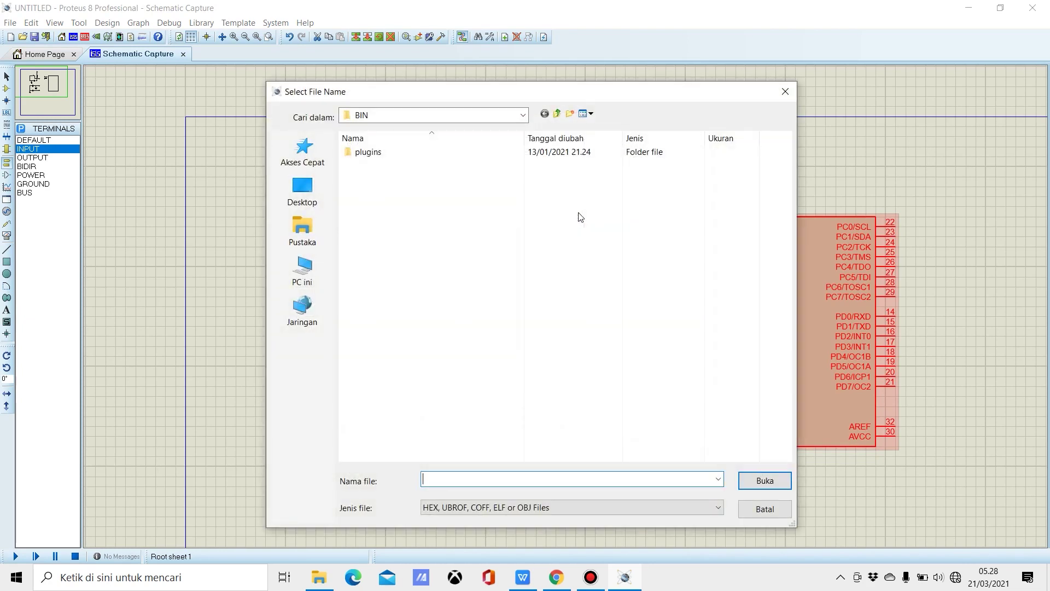
click(305, 268)
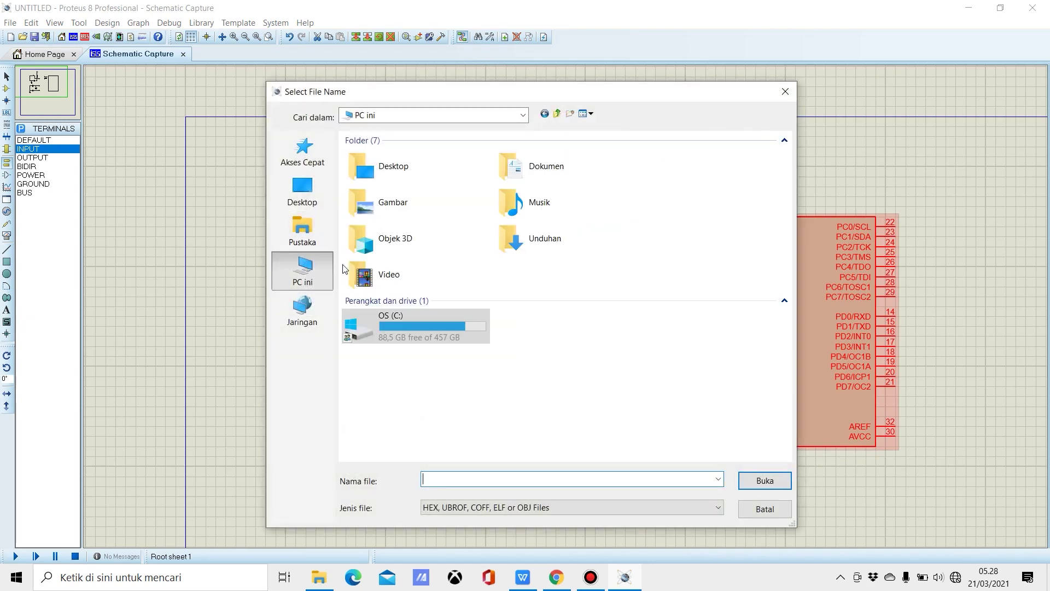
double_click(558, 172)
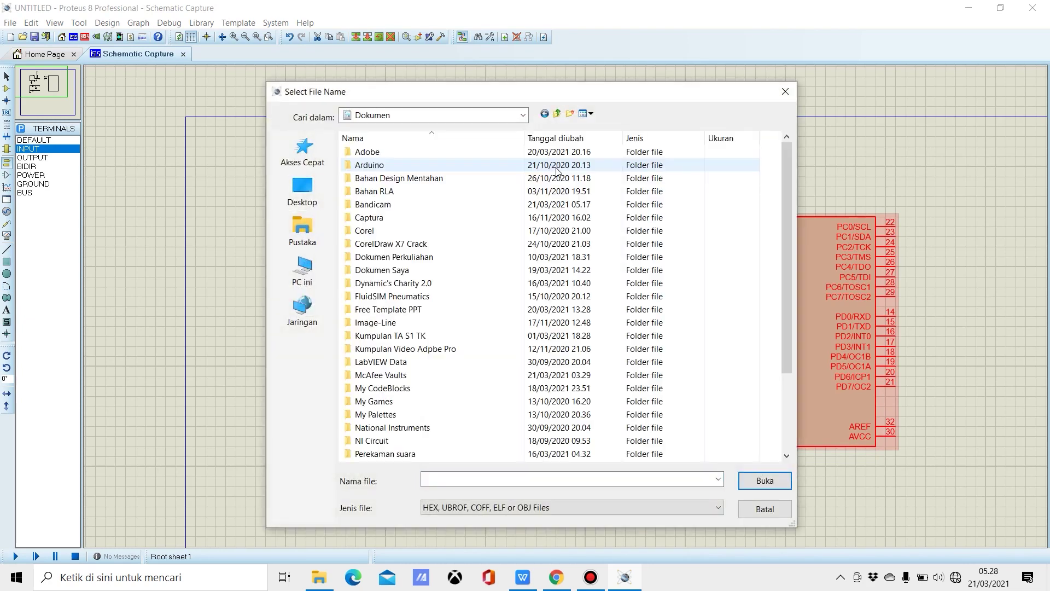
double_click(452, 263)
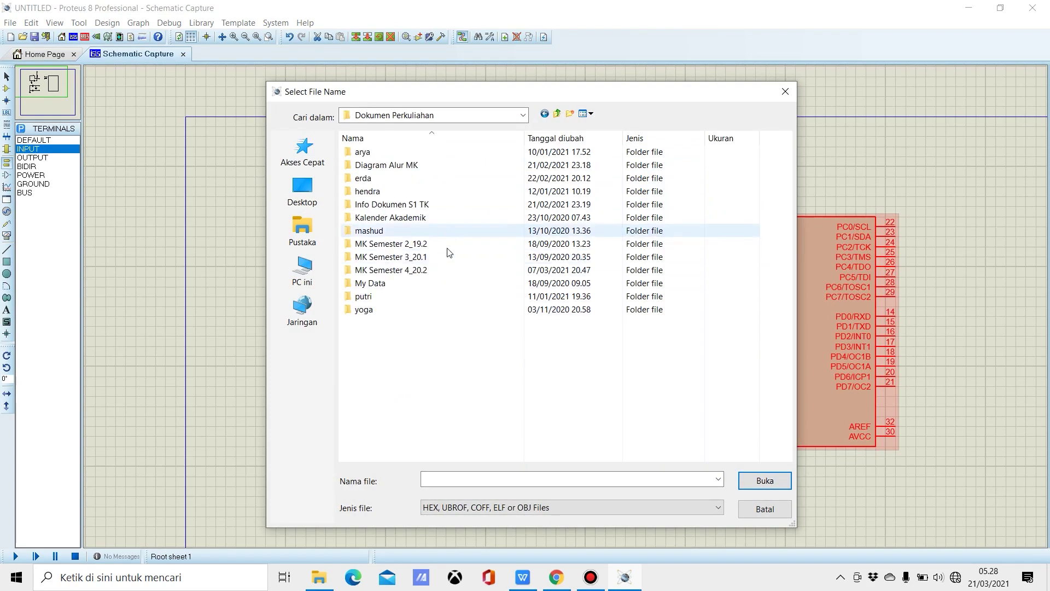
double_click(447, 270)
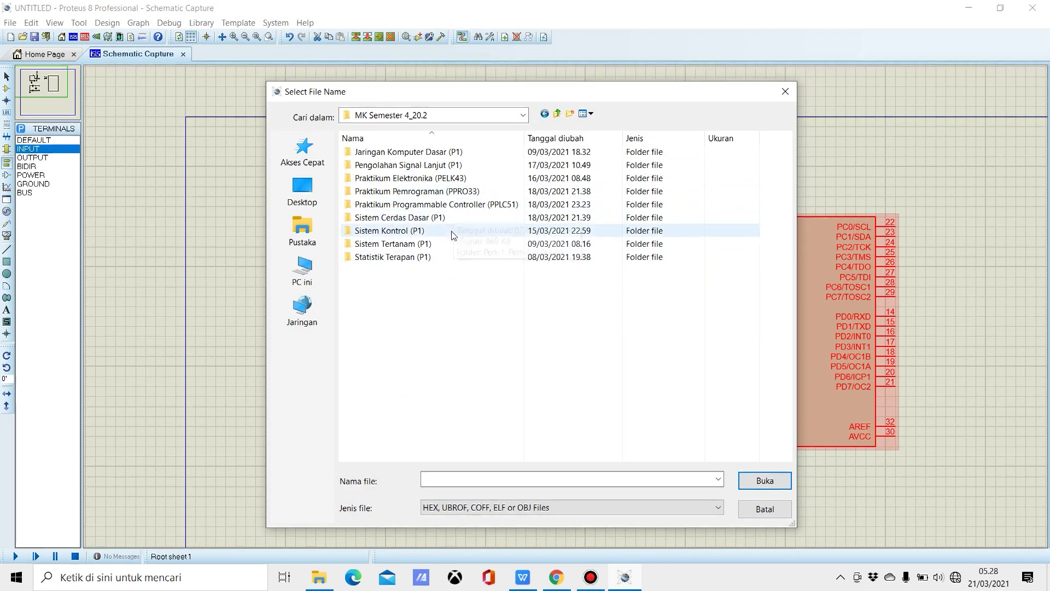
double_click(452, 245)
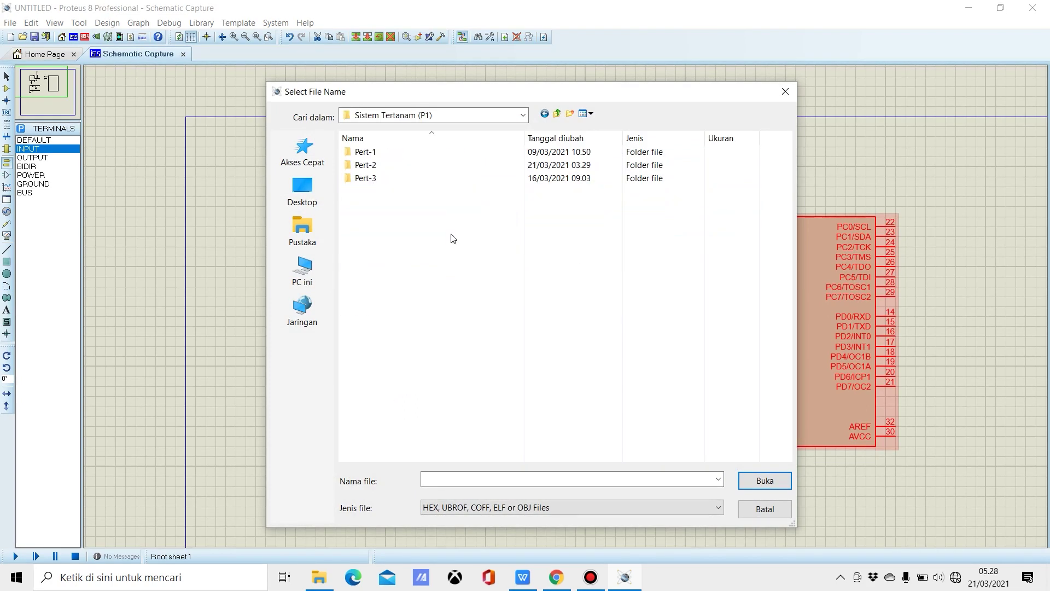
double_click(452, 169)
click(453, 154)
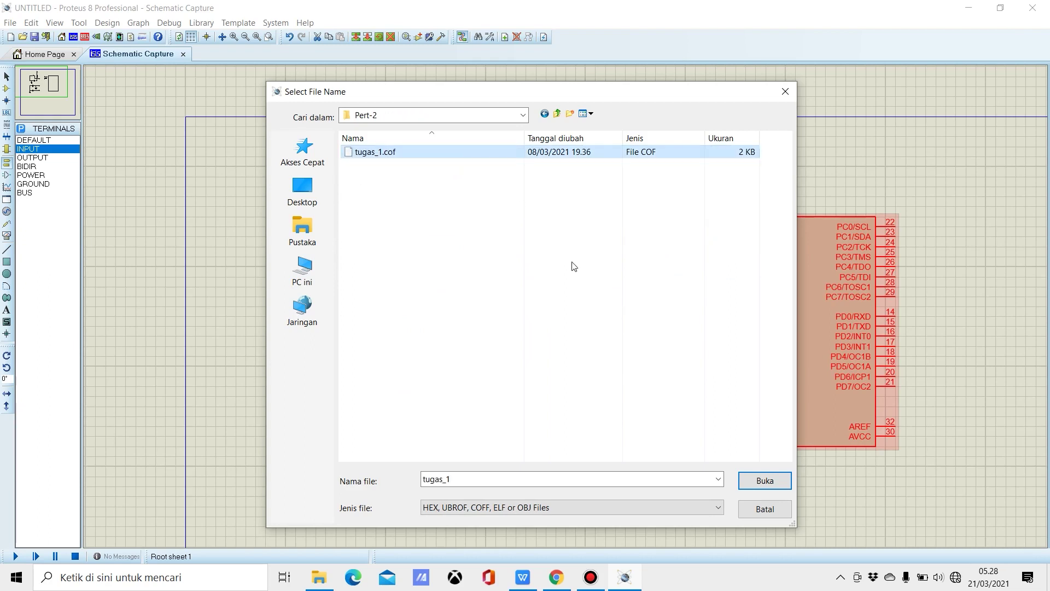
click(762, 484)
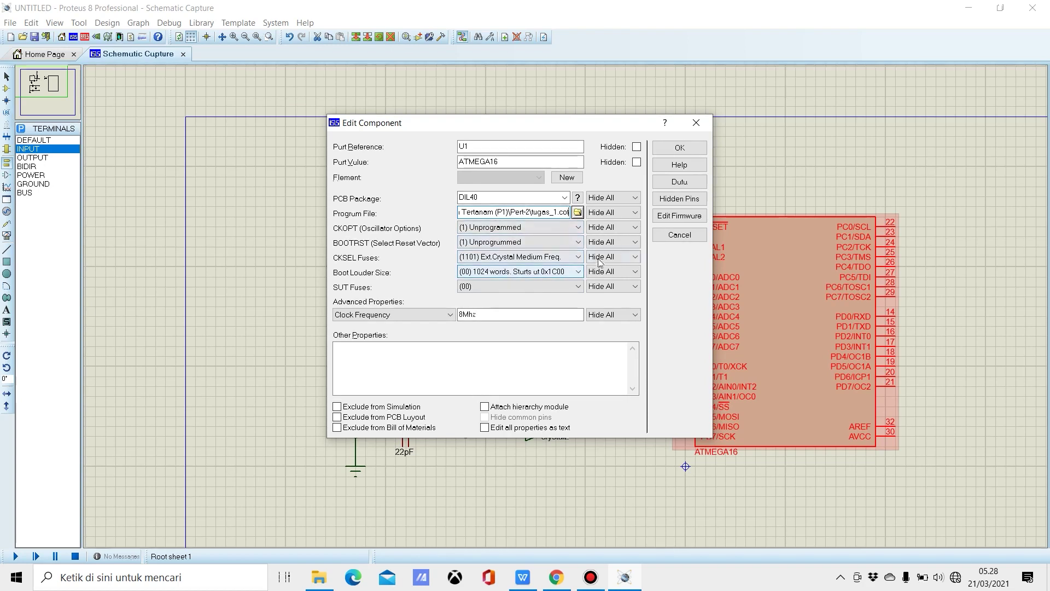
click(679, 149)
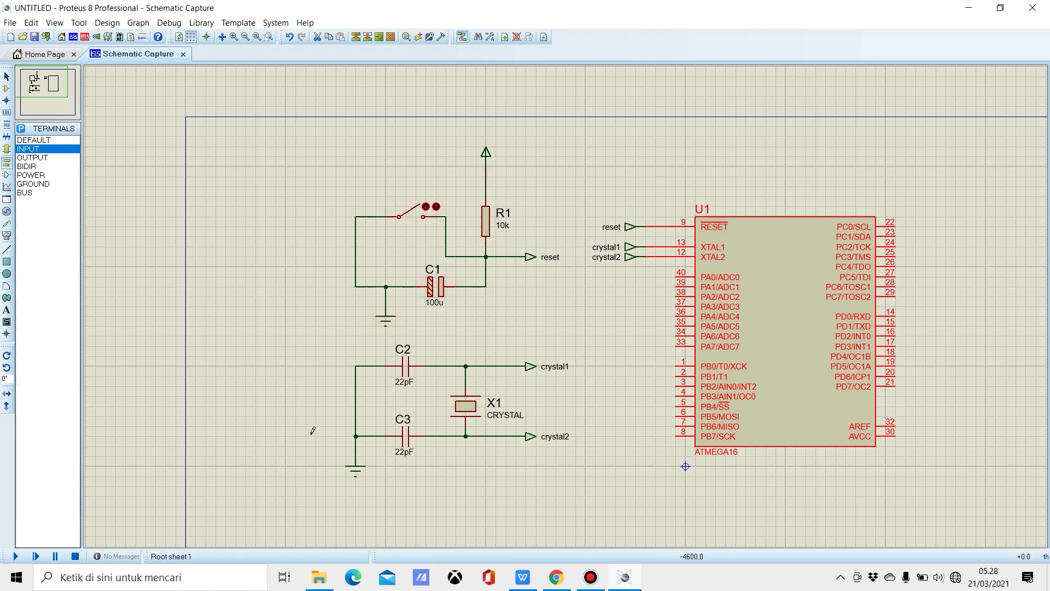
Step: Run the simulation and toggle the reset circuit's switch to test the reset line
click(16, 556)
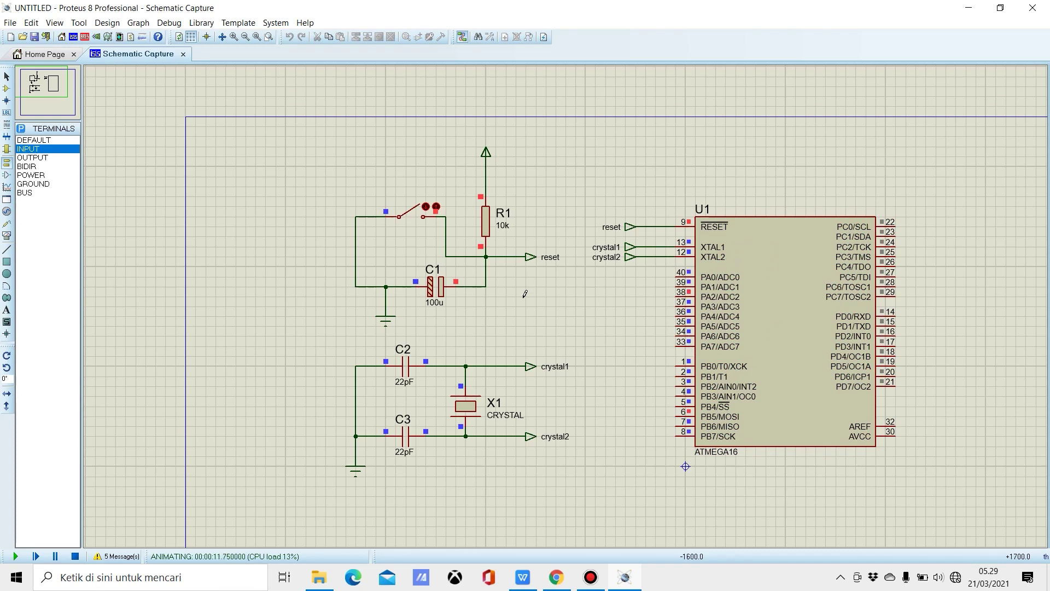
click(414, 216)
click(412, 218)
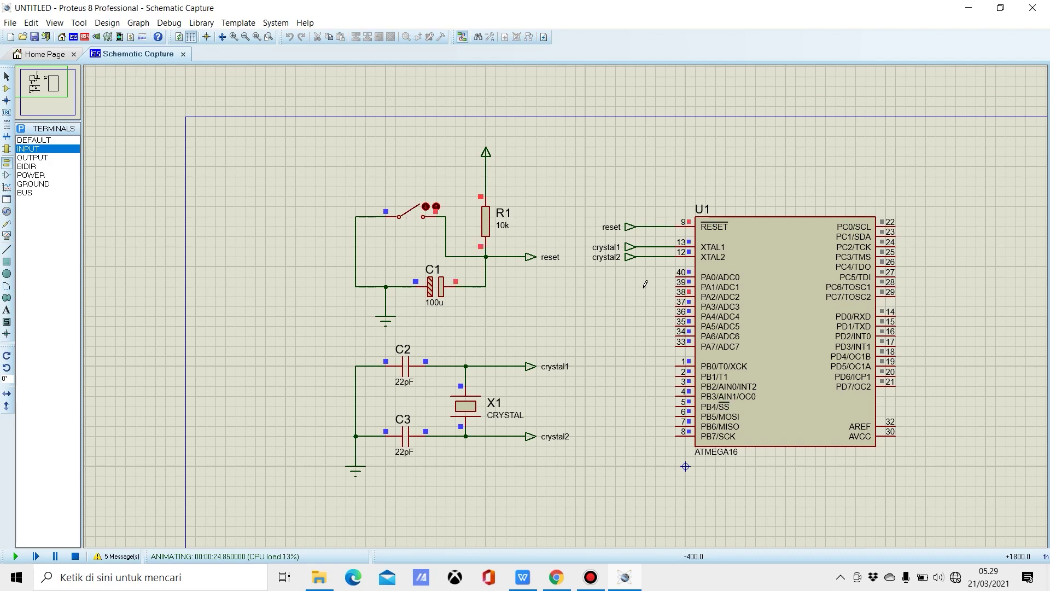